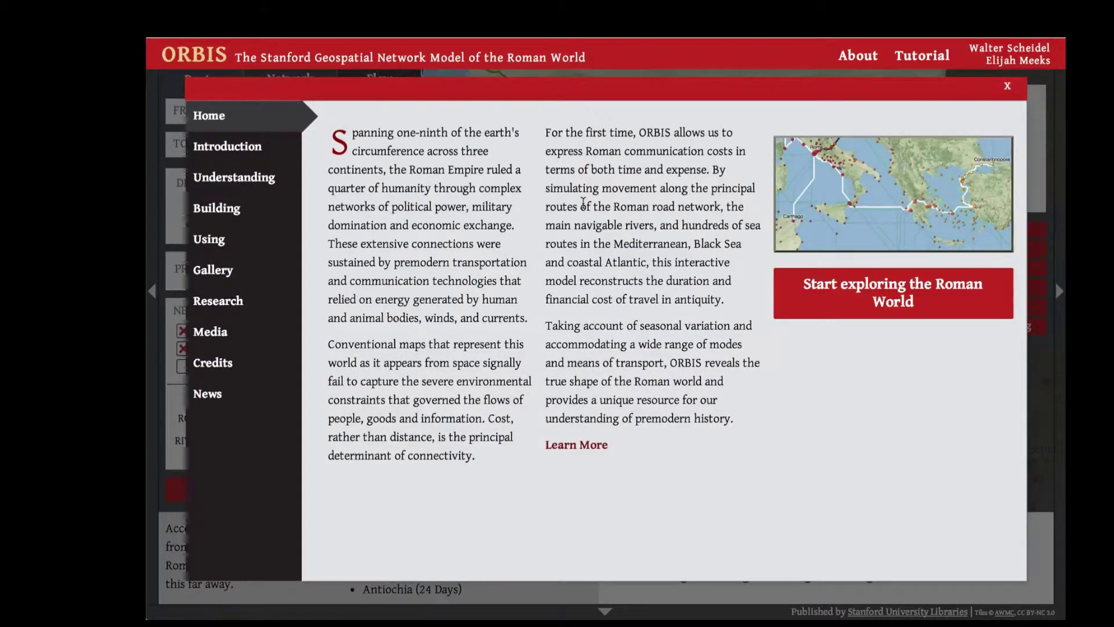
Step: Leave the introduction page and start exploring the Roman World map
left_click(822, 291)
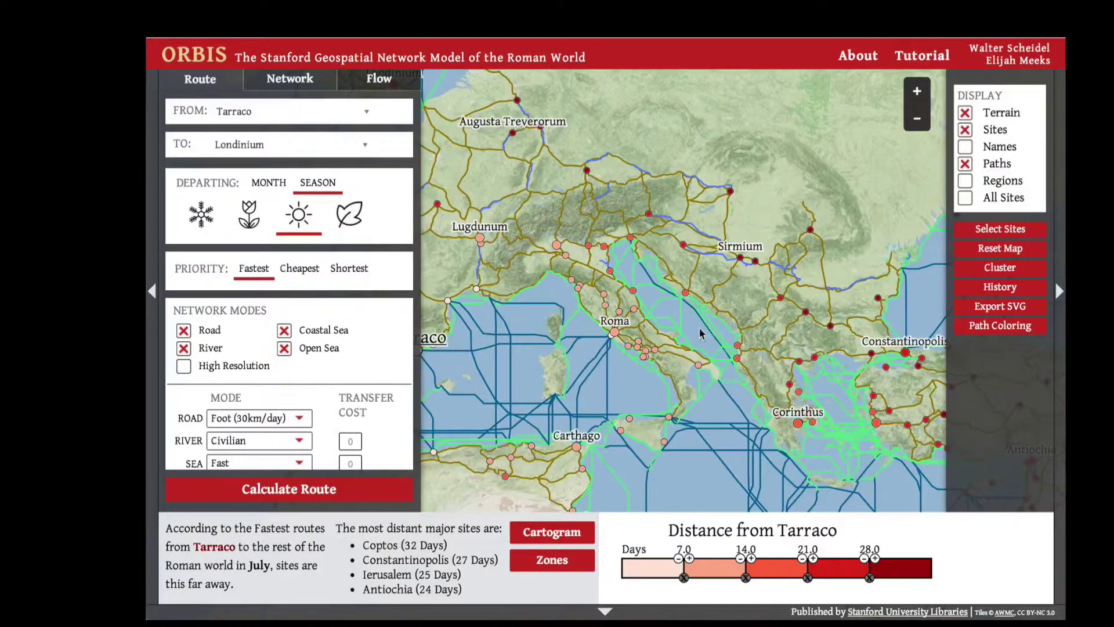
left_click_drag(500, 382, 632, 372)
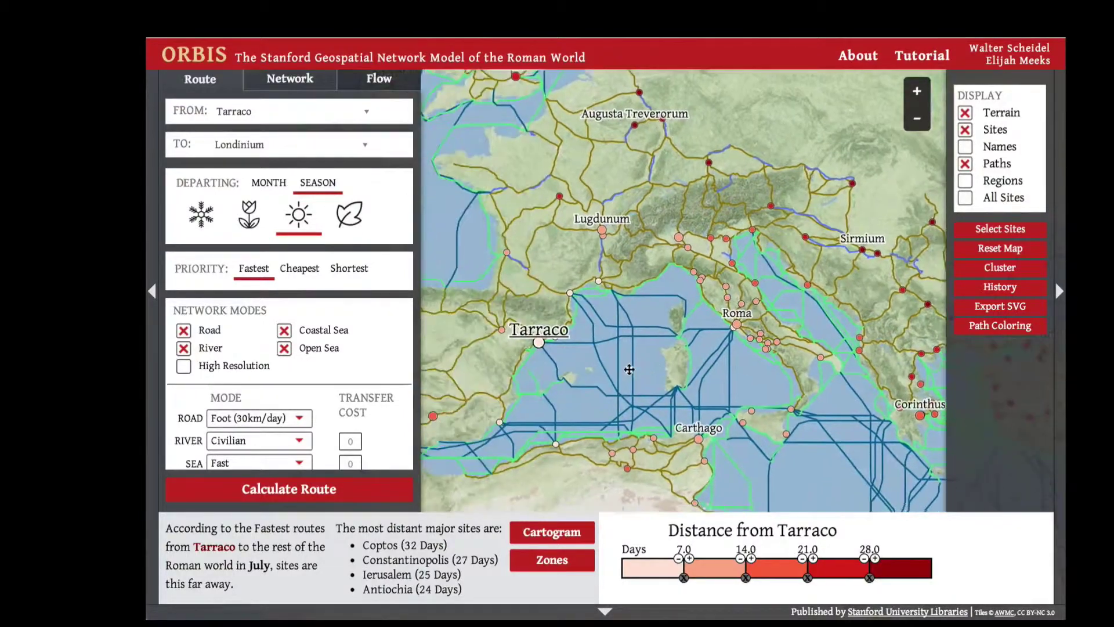
scroll(631, 371, "down", 1)
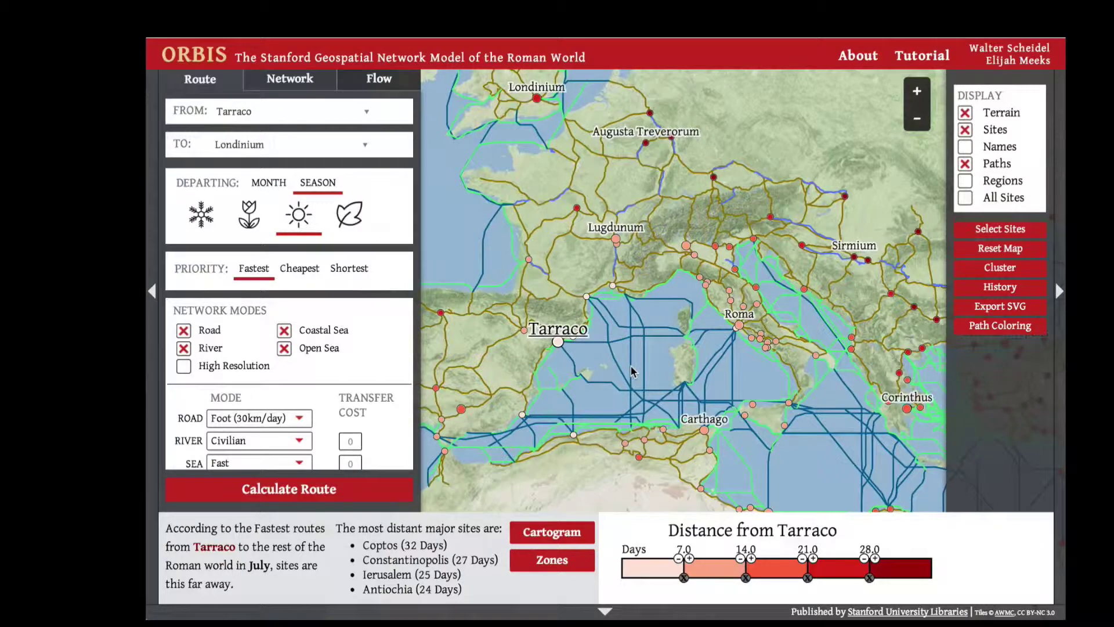
scroll(633, 371, "down", 1)
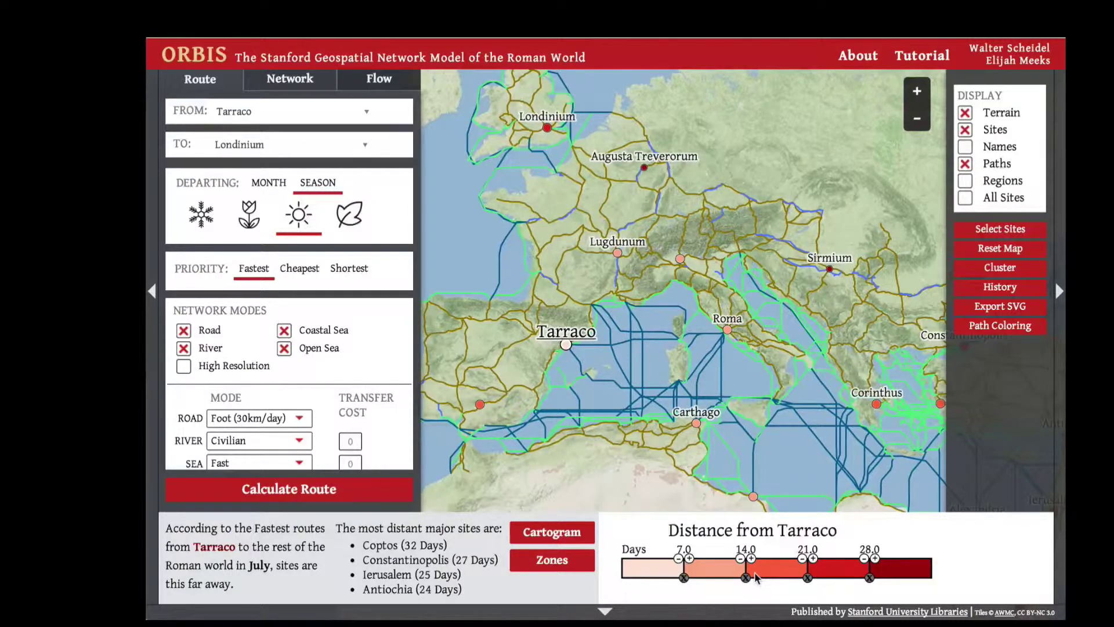
Step: Generate travel-time zones on the map for the distances from Tarraco
mouse_move(573, 565)
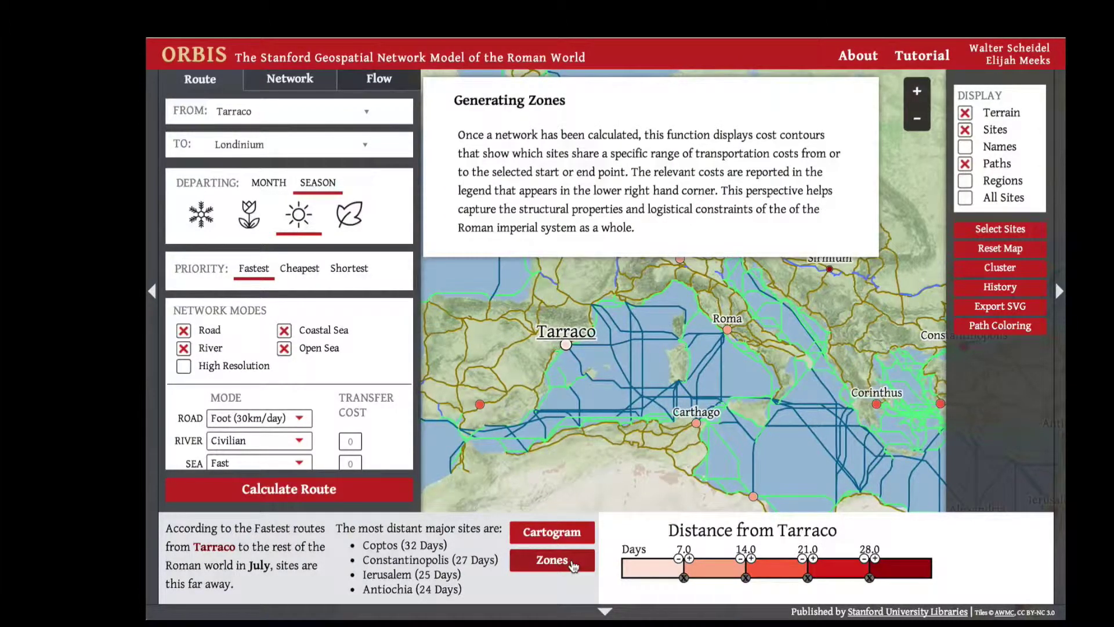
left_click(573, 565)
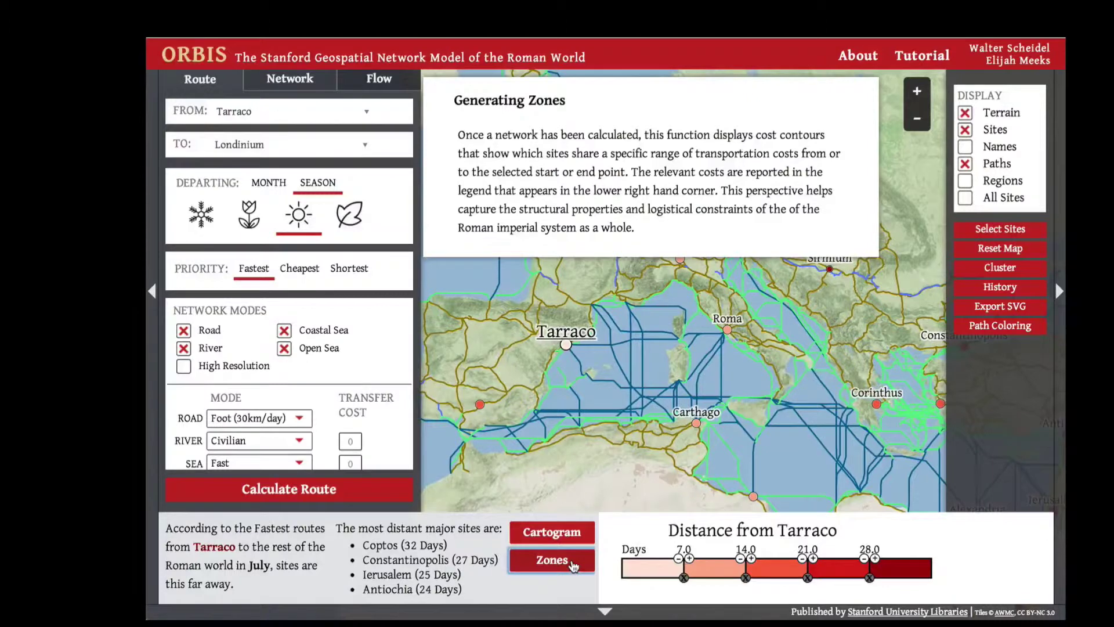
scroll(587, 494, "down", 2)
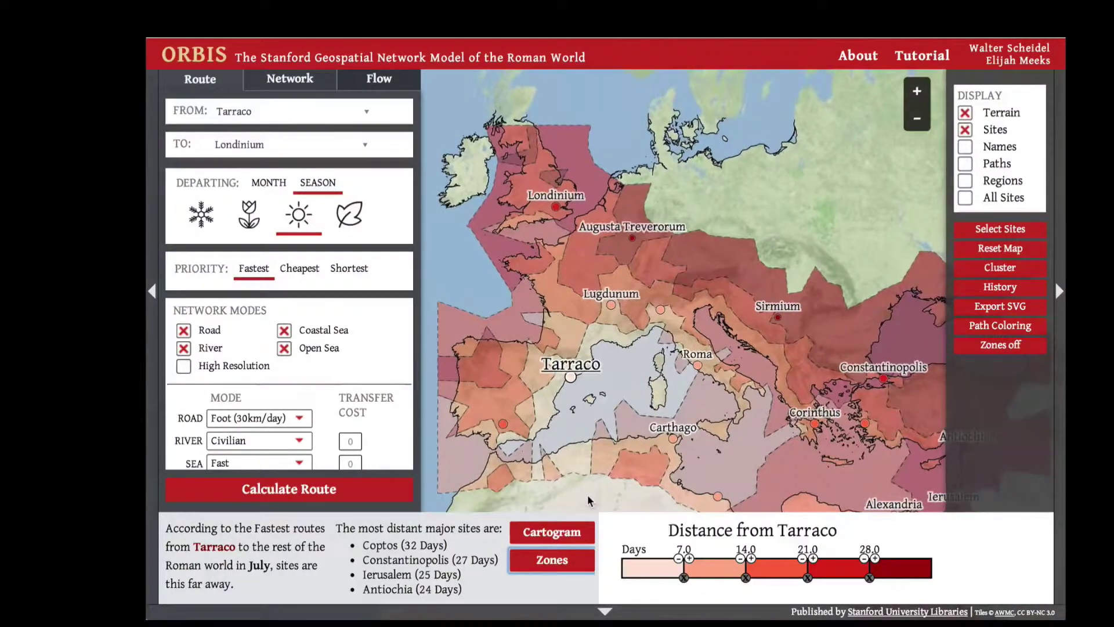
scroll(587, 494, "down", 1)
left_click_drag(588, 496, 565, 449)
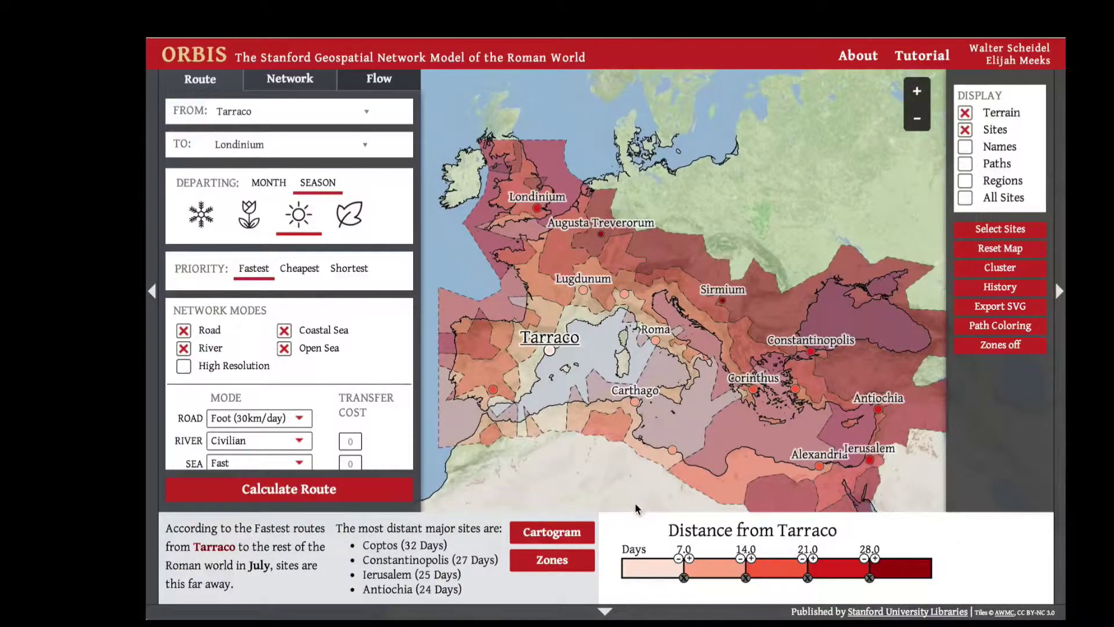
Step: Lower the first threshold of the Distance from Tarraco legend to 5.0 days
left_click(678, 558)
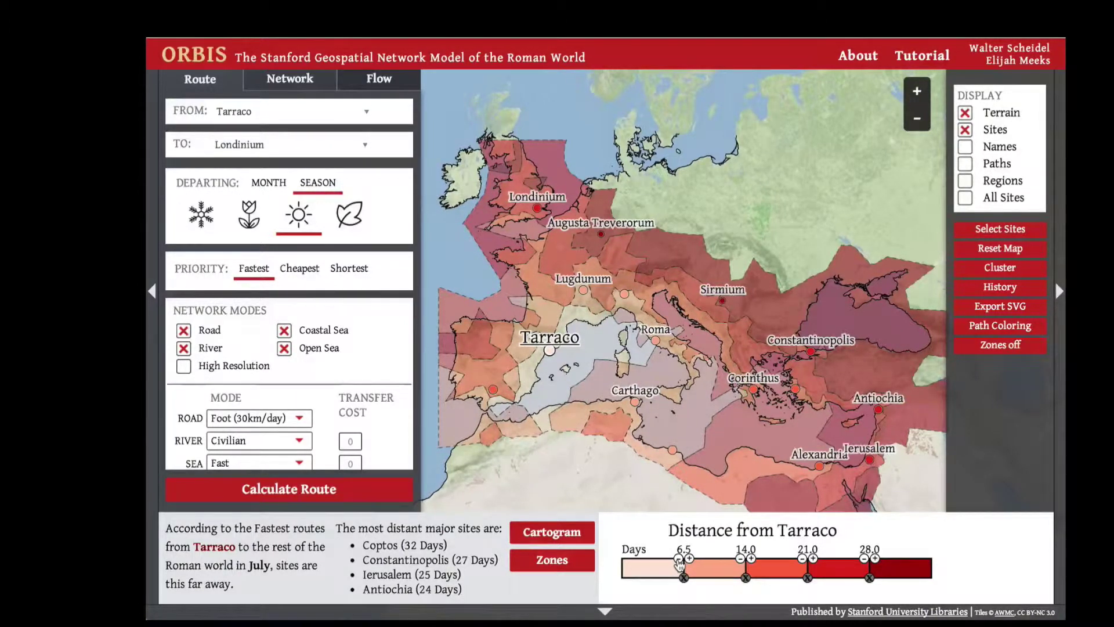
left_click(677, 559)
left_click(678, 559)
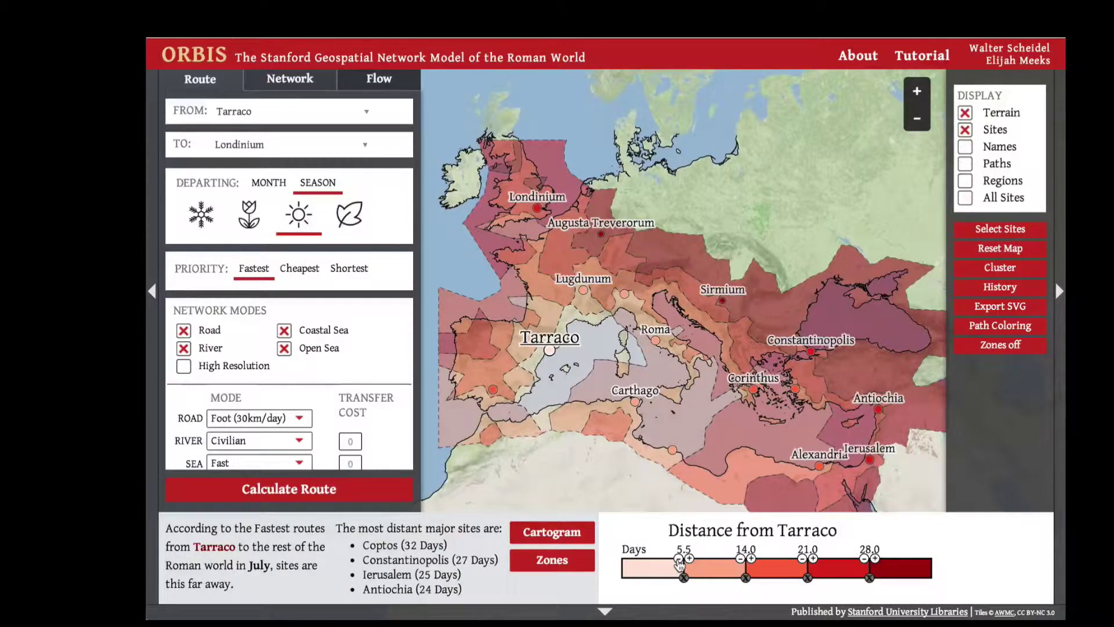
left_click(678, 559)
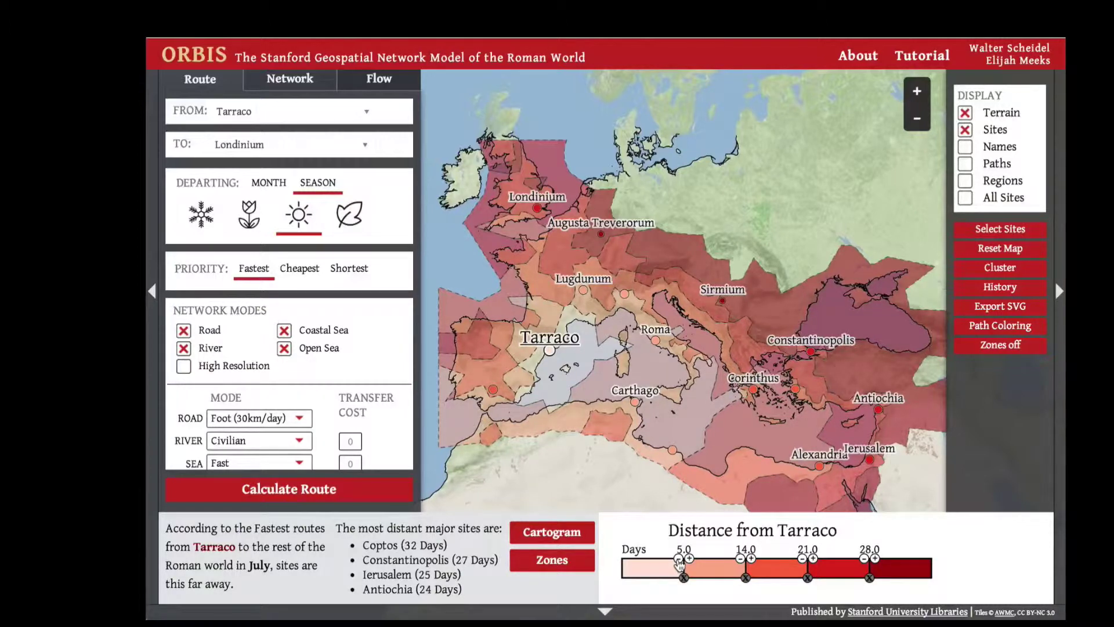
Step: Remove the travel-time zones from the map and display the paths again
left_click(569, 561)
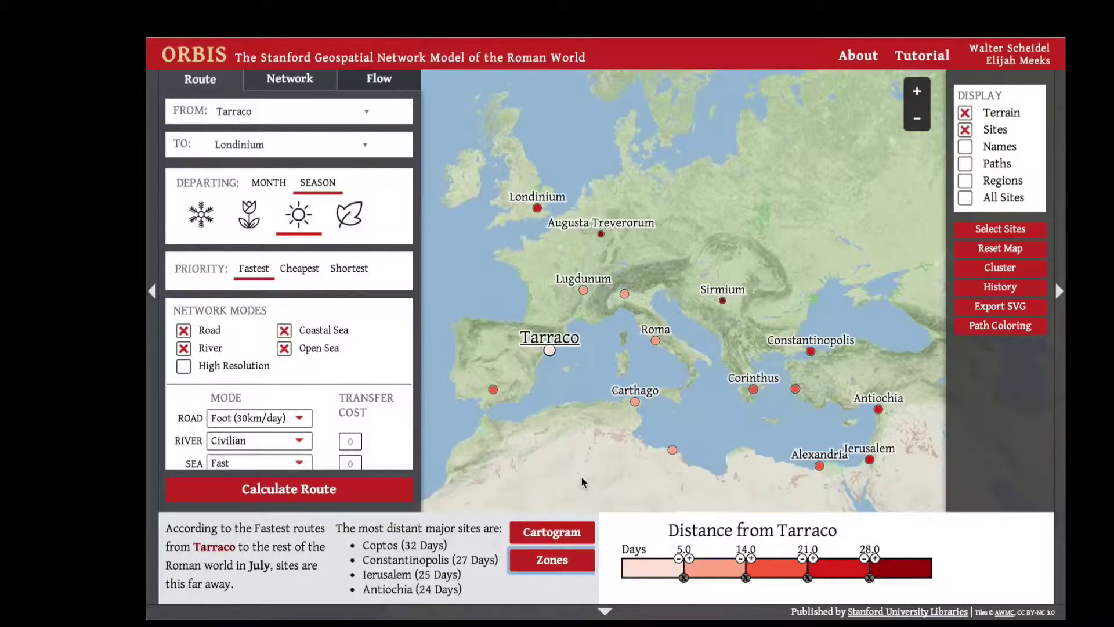
left_click(965, 165)
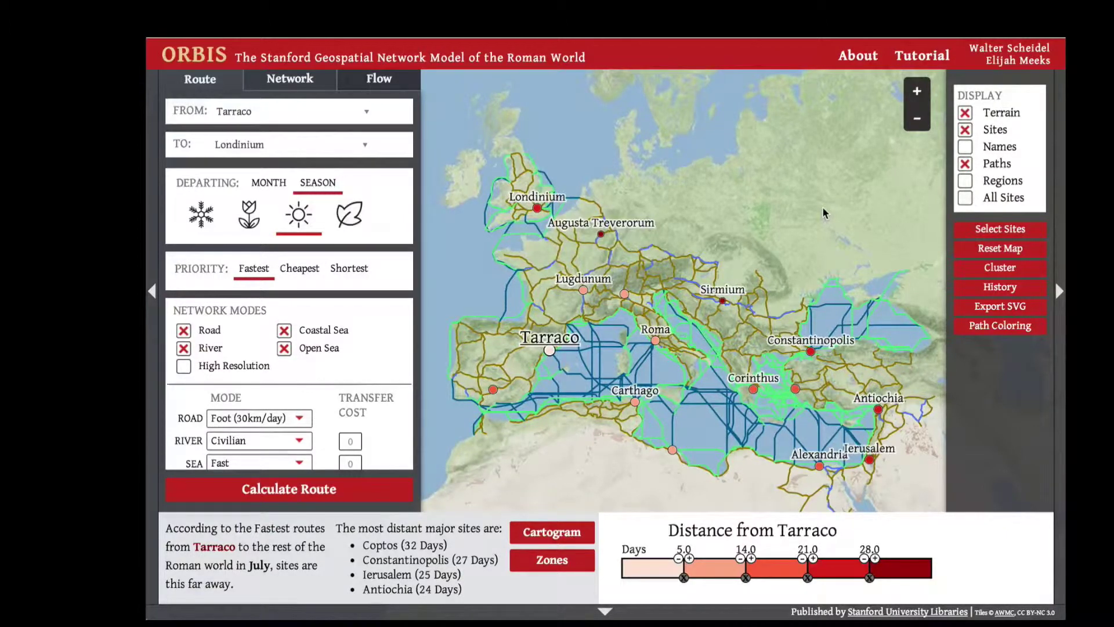
Step: Examine the fastest routes as a distance cartogram centered on Tarraco and georectify the map back to its geographic layout
left_click(574, 532)
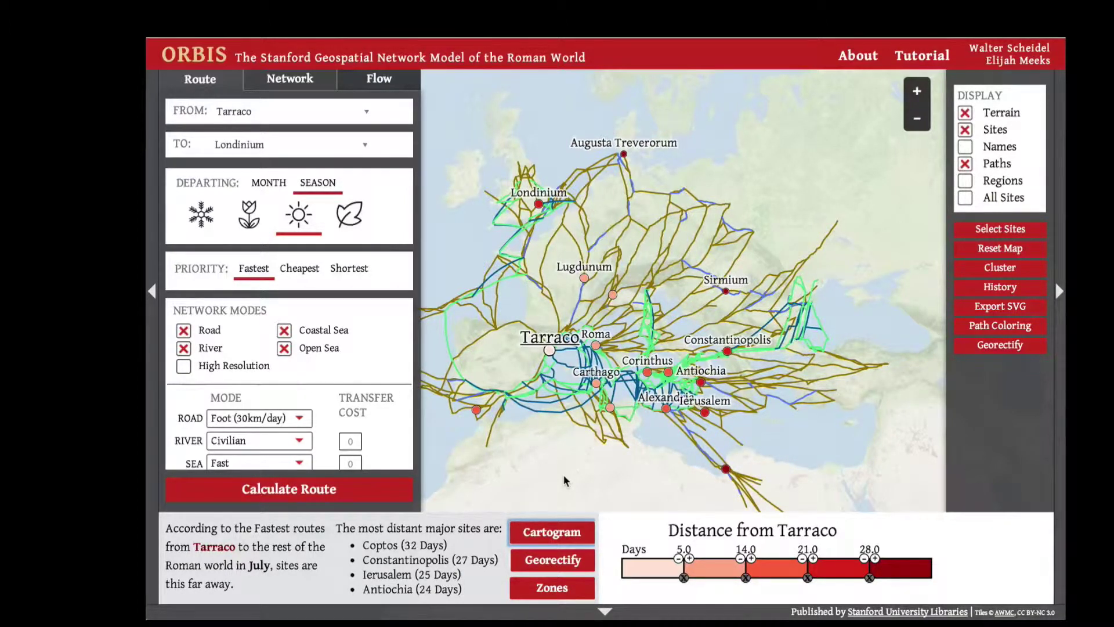
left_click_drag(555, 473, 606, 448)
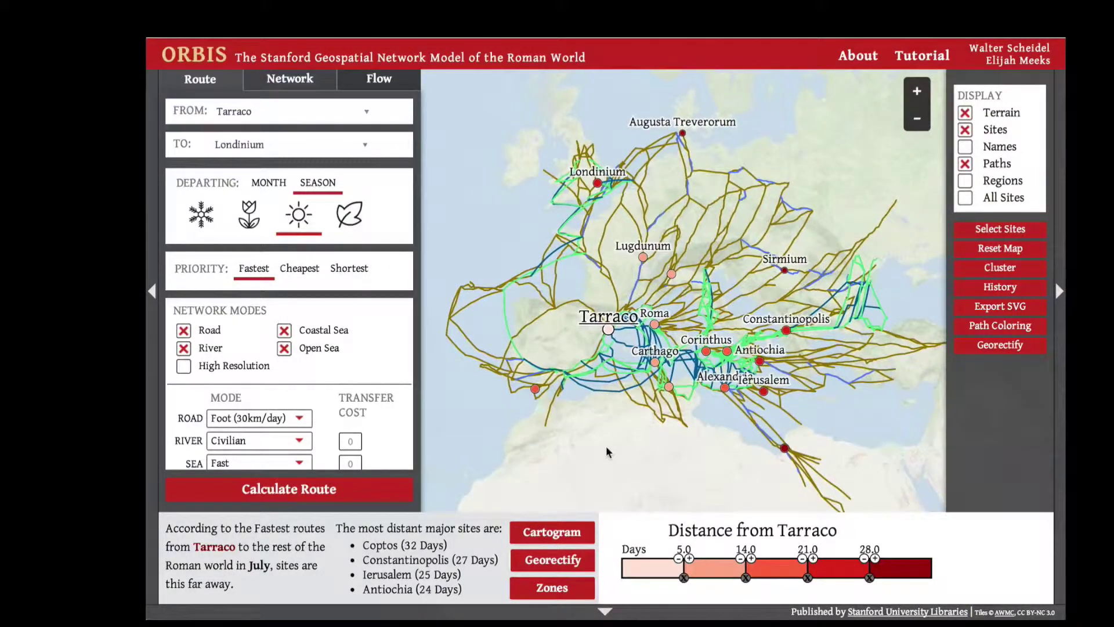
mouse_move(673, 281)
mouse_move(670, 387)
left_click(560, 567)
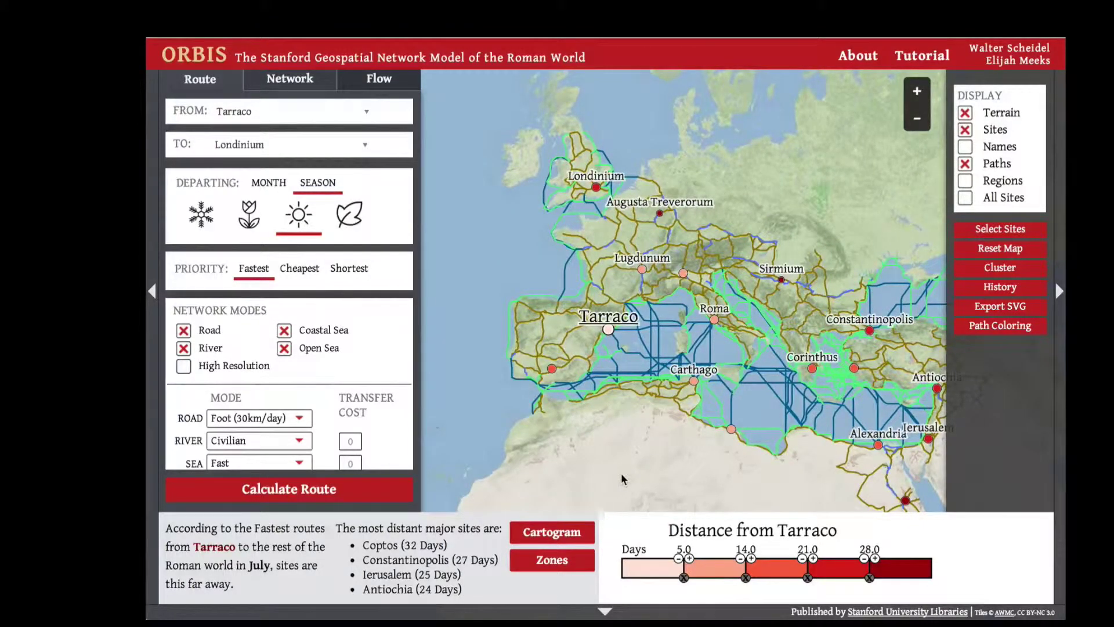
left_click_drag(679, 466, 597, 406)
Step: Calculate the network from Tarraco with the priority set to Cheapest
left_click(290, 78)
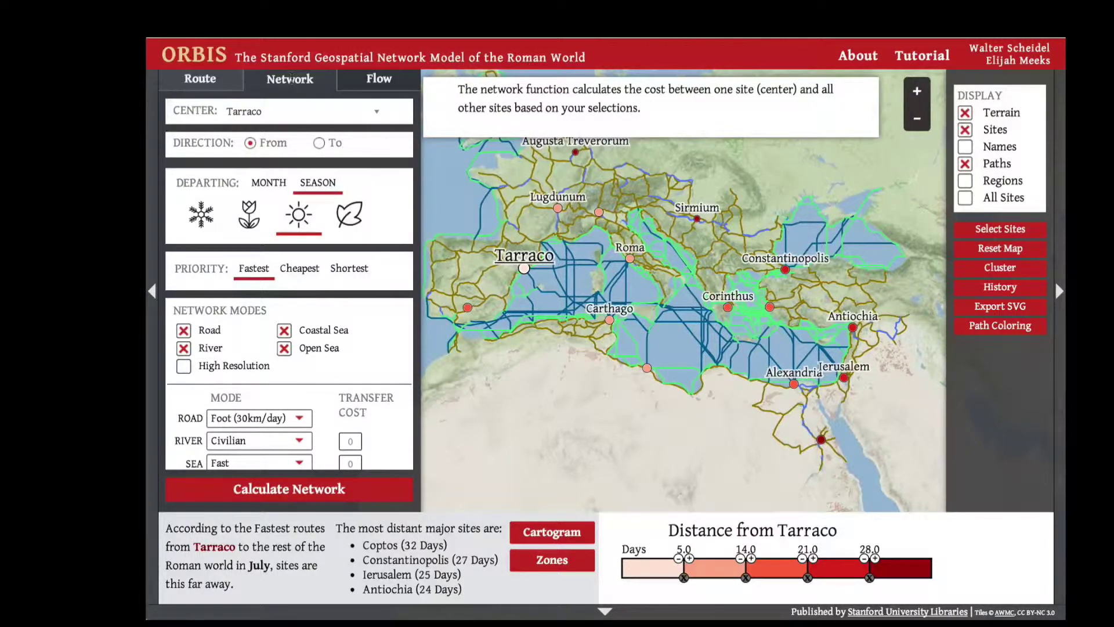
left_click(303, 269)
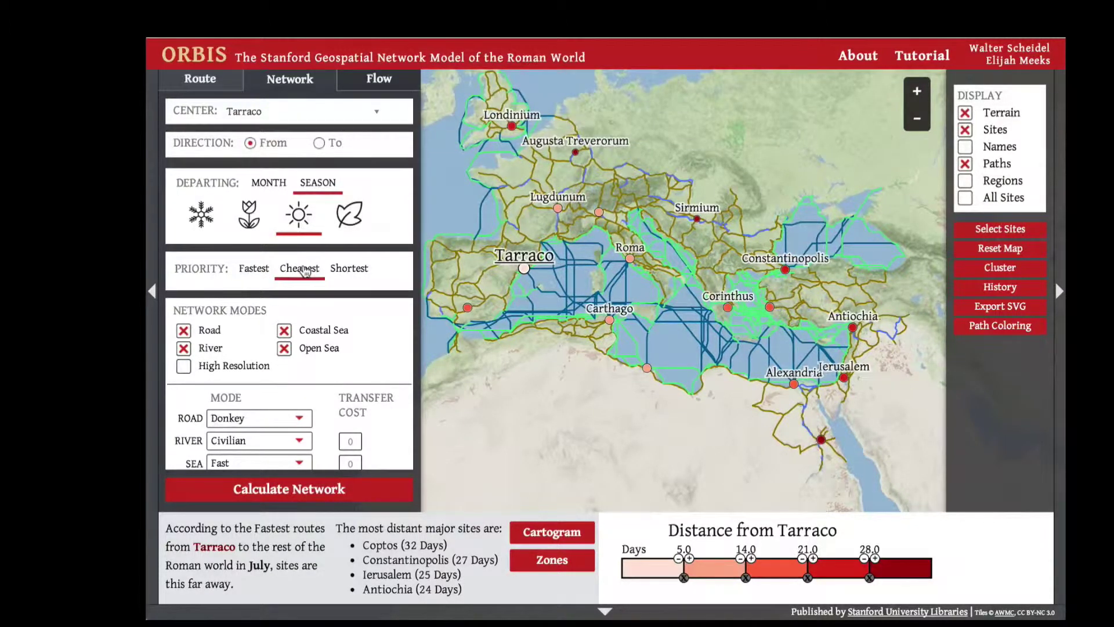
left_click(366, 489)
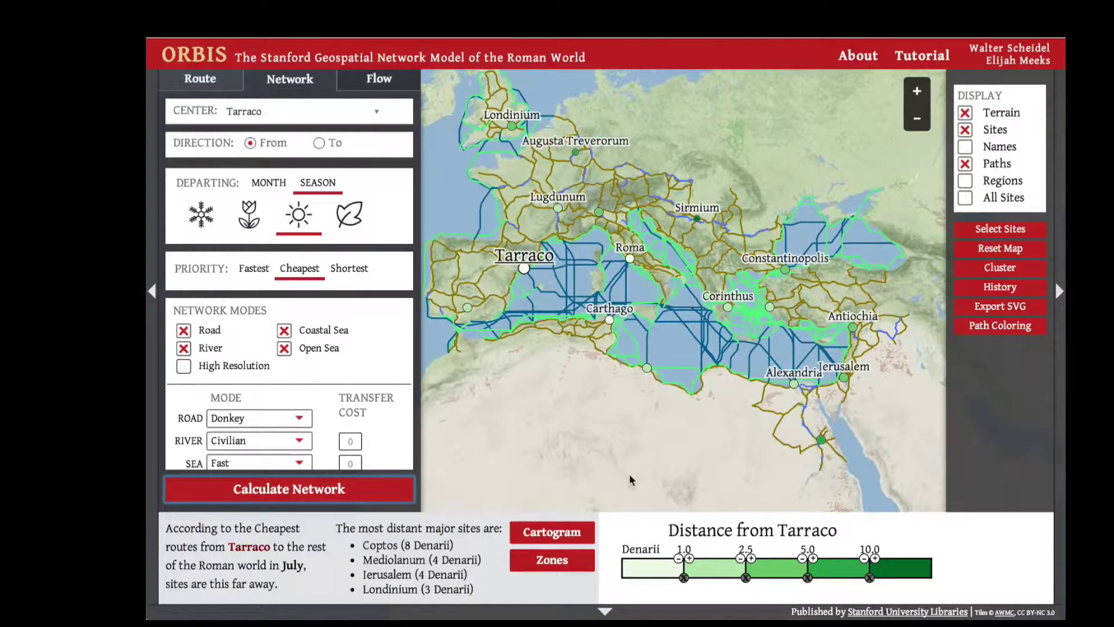
Step: Generate the cost zones for the cheapest network and redraw it as a distance cartogram with the paths hidden
left_click(569, 561)
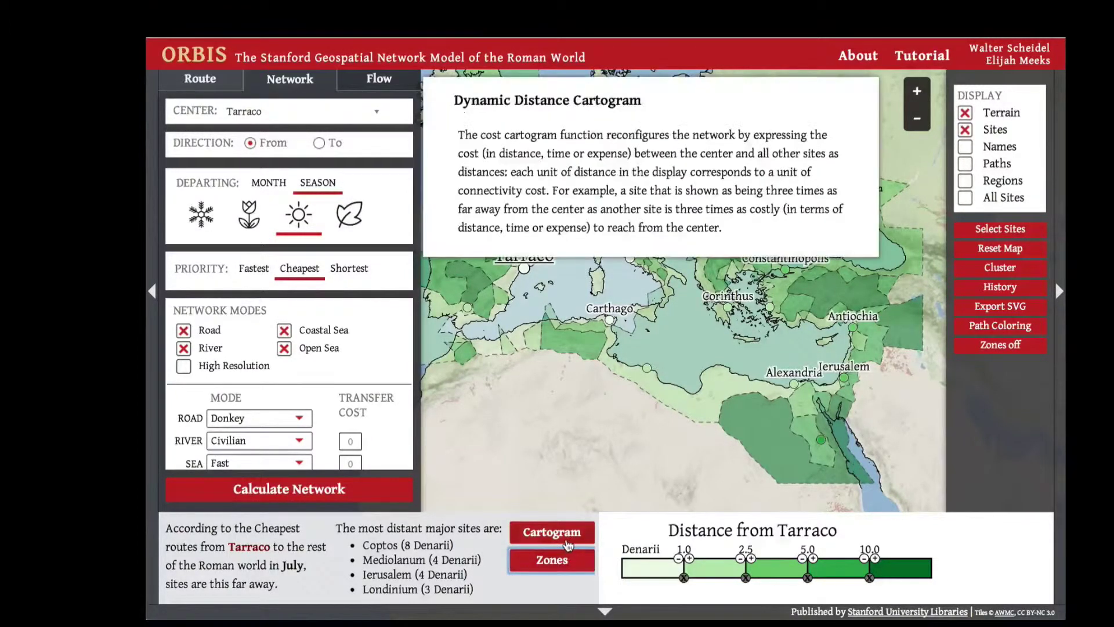
left_click(551, 532)
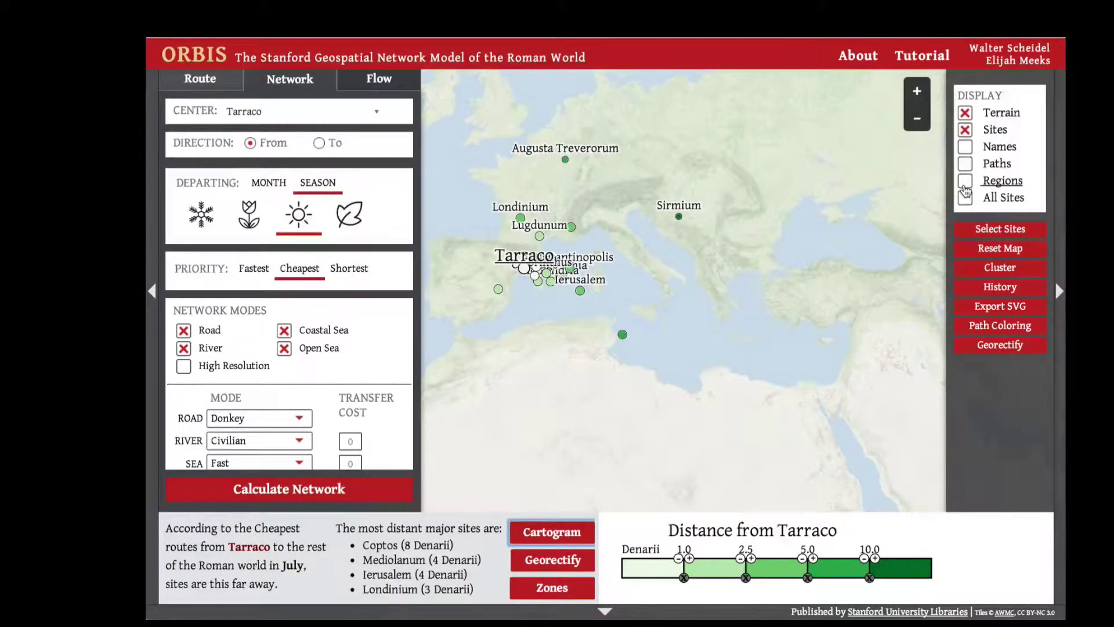
left_click(966, 165)
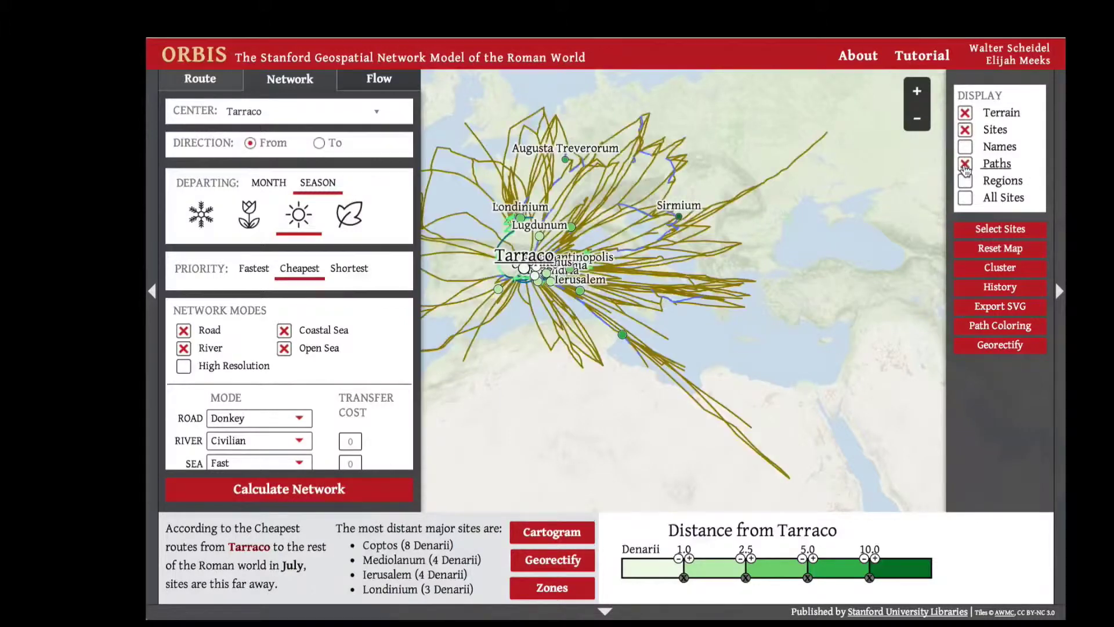
left_click(966, 165)
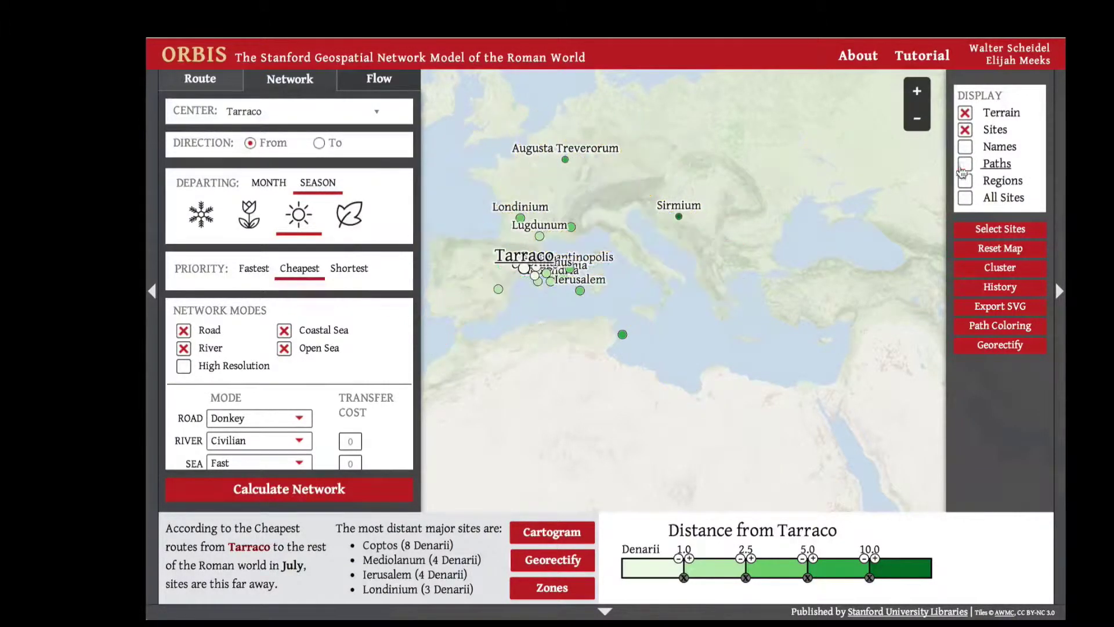
left_click_drag(700, 268, 768, 294)
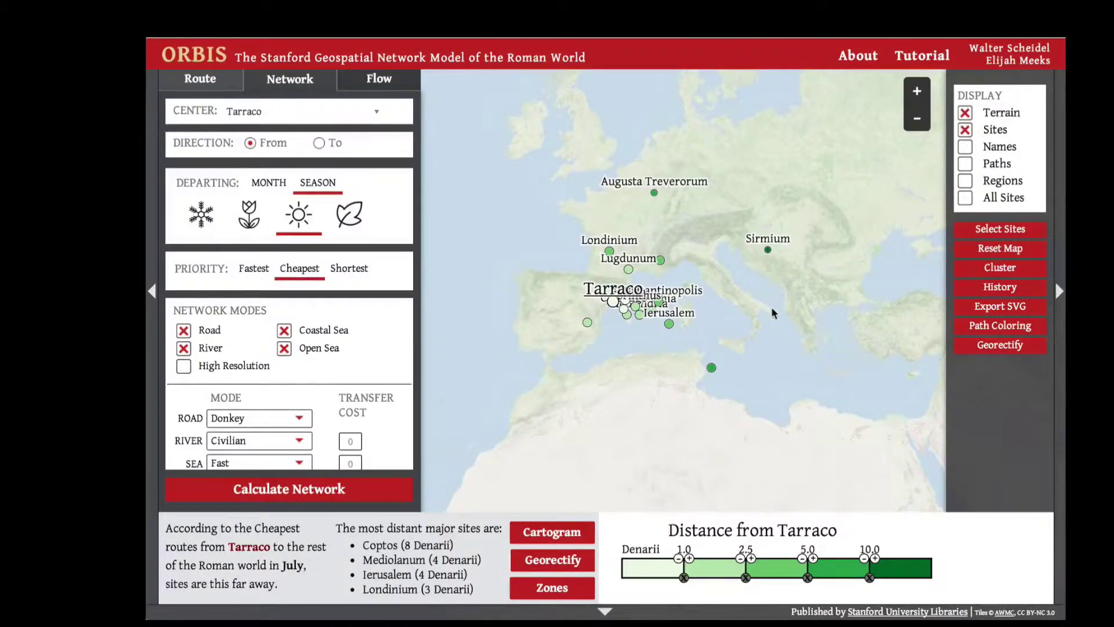
Step: Generate cost zones on the cartogram around Tarraco
left_click(569, 590)
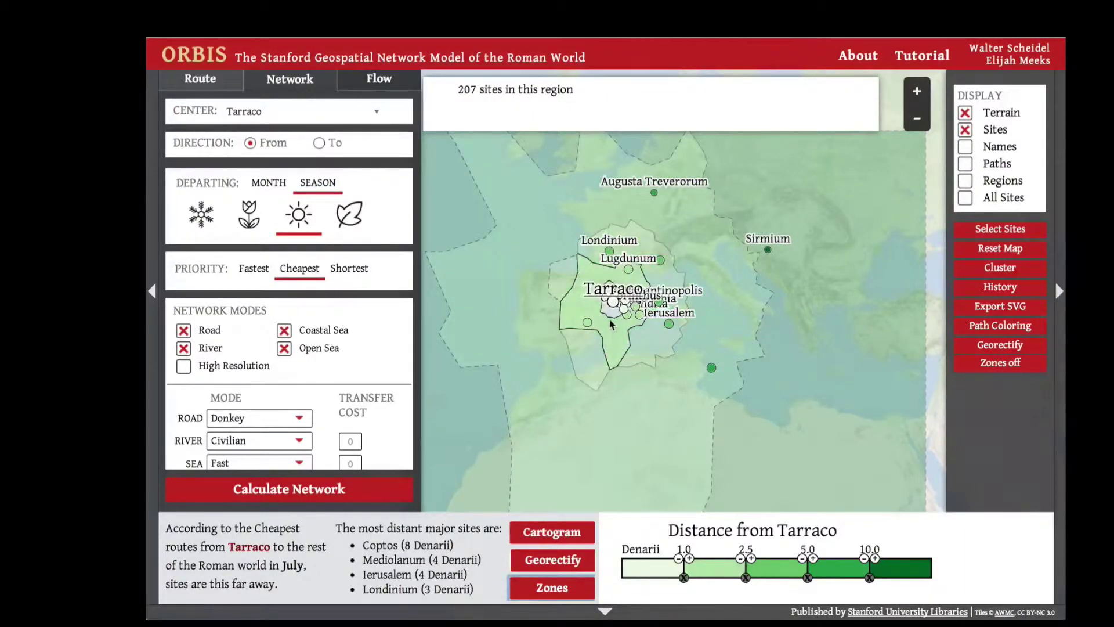
scroll(607, 315, "up", 1)
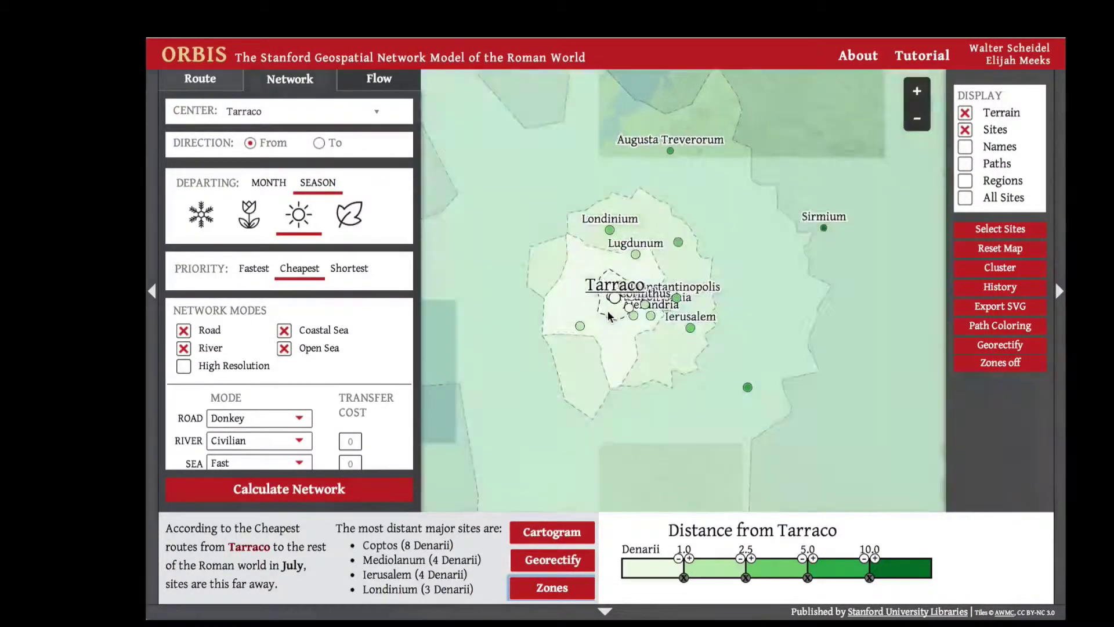
scroll(608, 313, "up", 2)
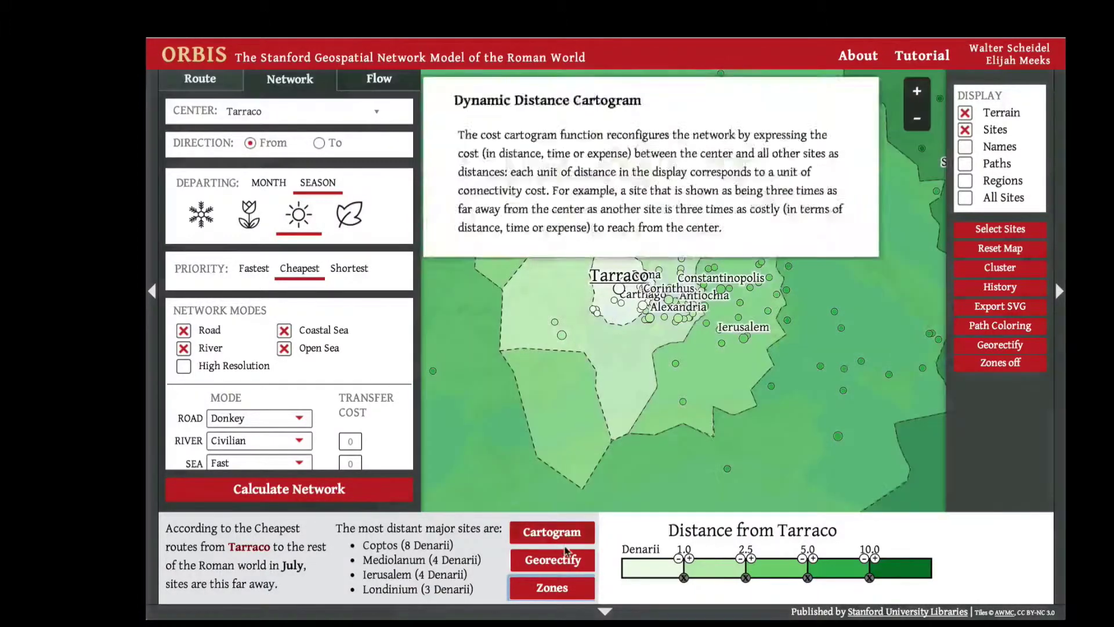
Step: Georectify the cheapest-network cartogram and display the paths on the map
left_click(563, 560)
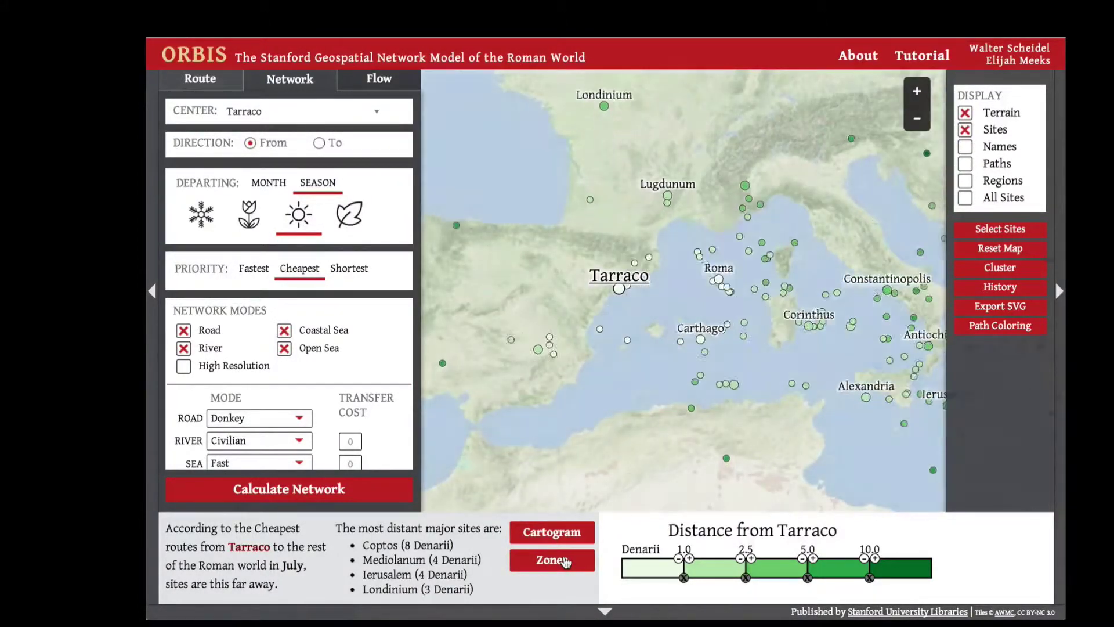
left_click(973, 165)
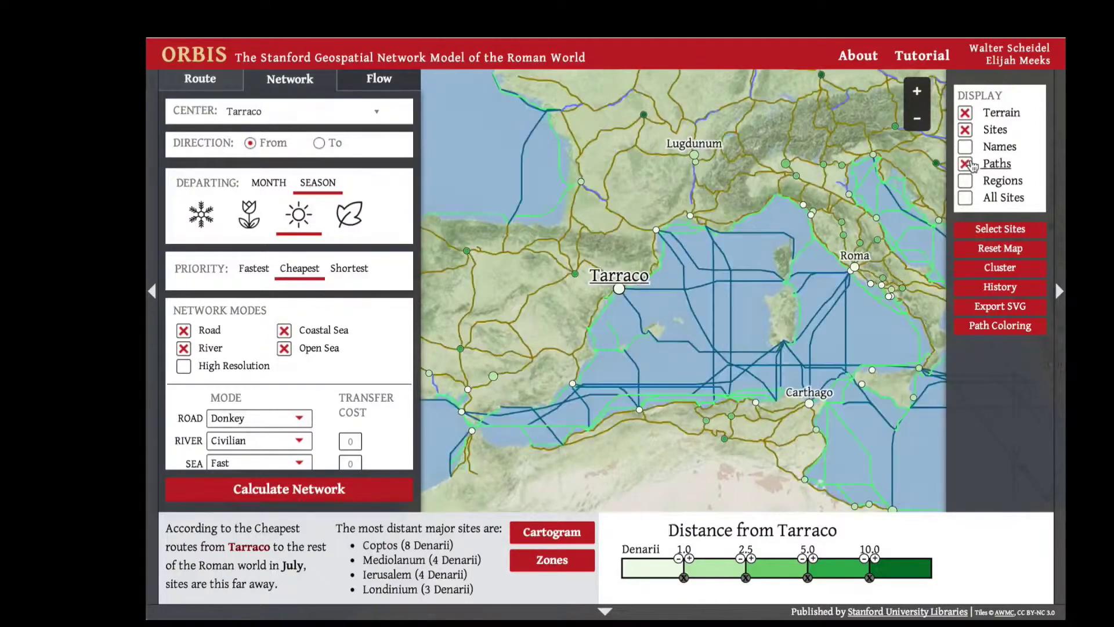
scroll(824, 357, "down", 2)
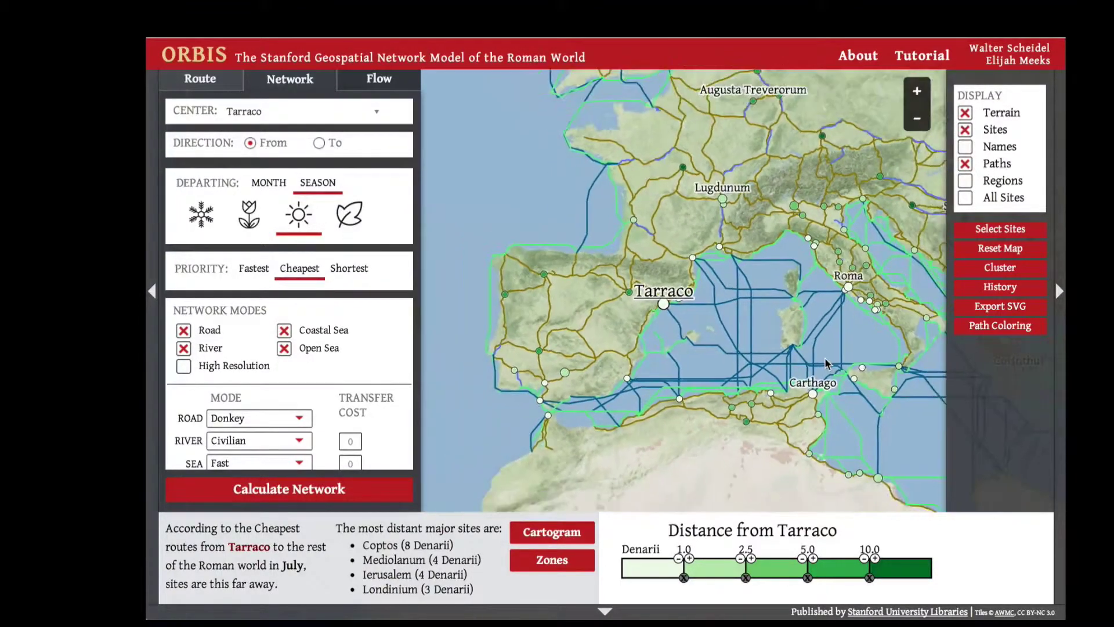
left_click_drag(837, 358, 691, 314)
Step: Recalculate the Tarraco network with the priority Fastest, and calculate the network centered on Constantinopolis from its map site
left_click(253, 270)
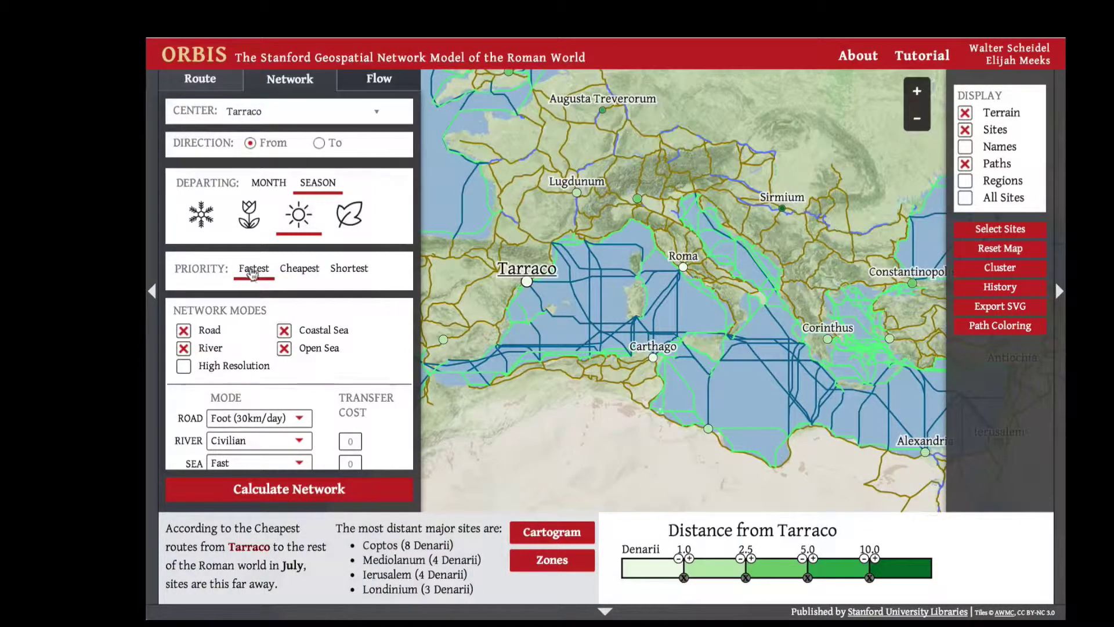
left_click(301, 498)
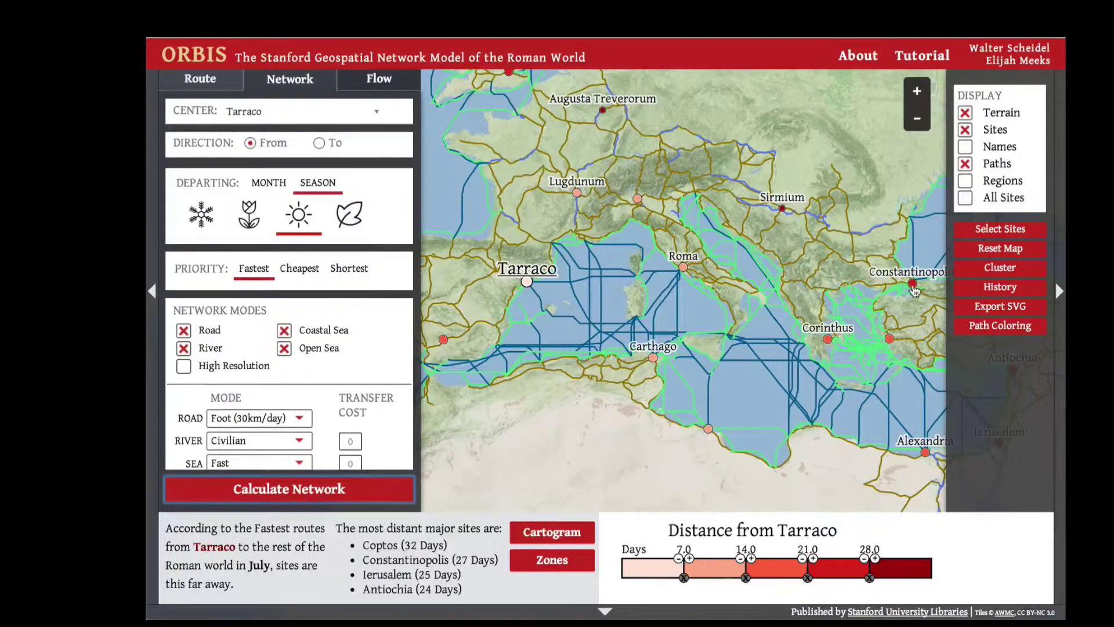
left_click(913, 287)
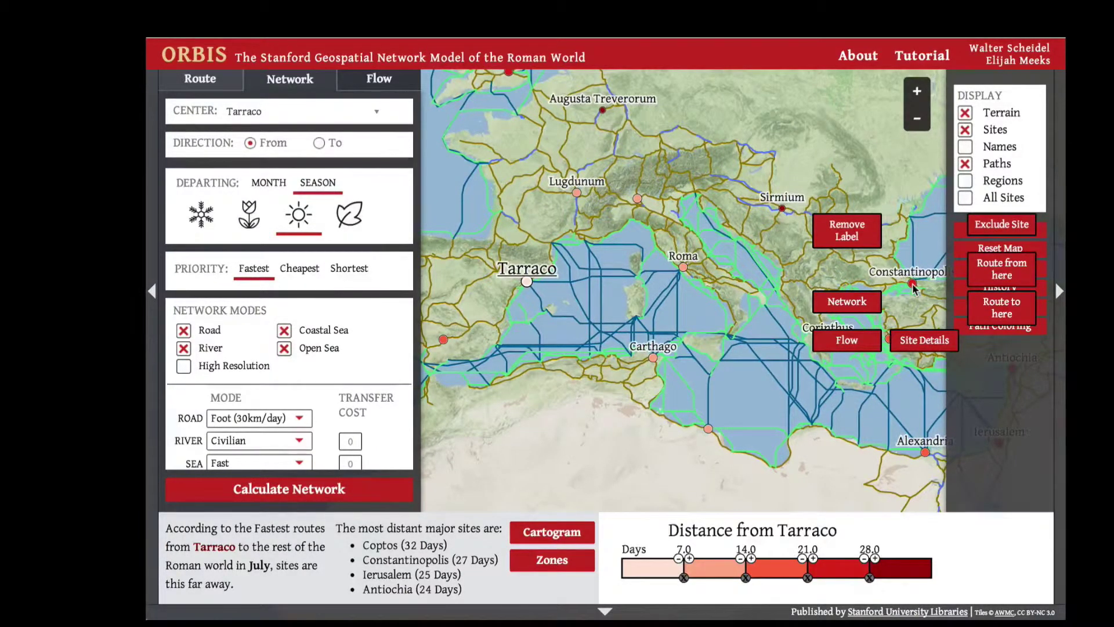
left_click(858, 300)
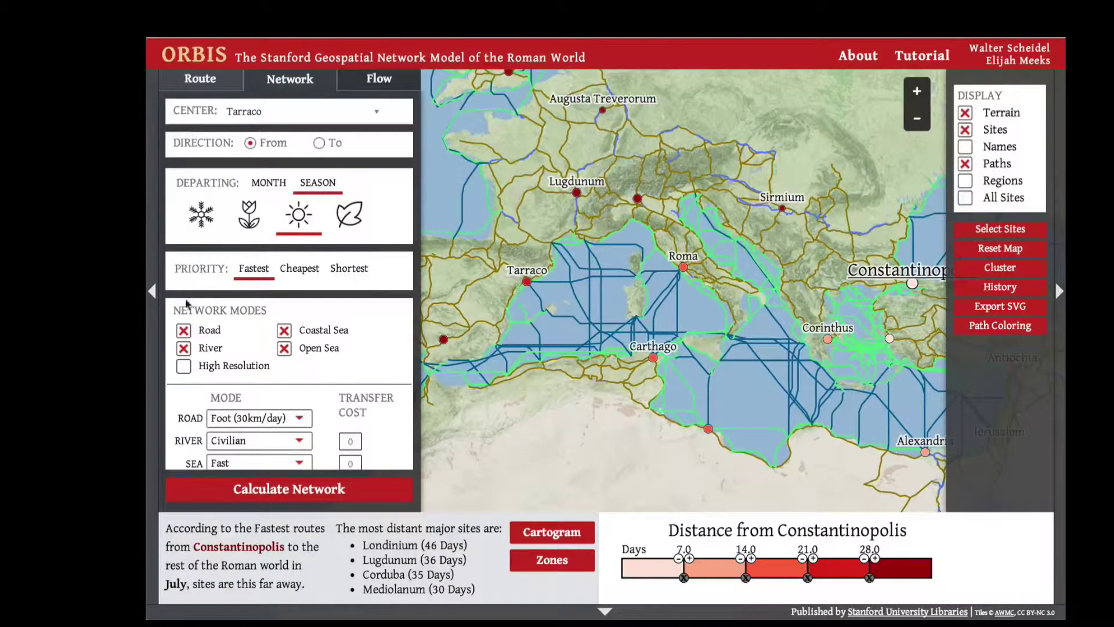
Step: Calculate the network centered on Constantinopolis with the priority Cheapest
left_click(234, 113)
type("const")
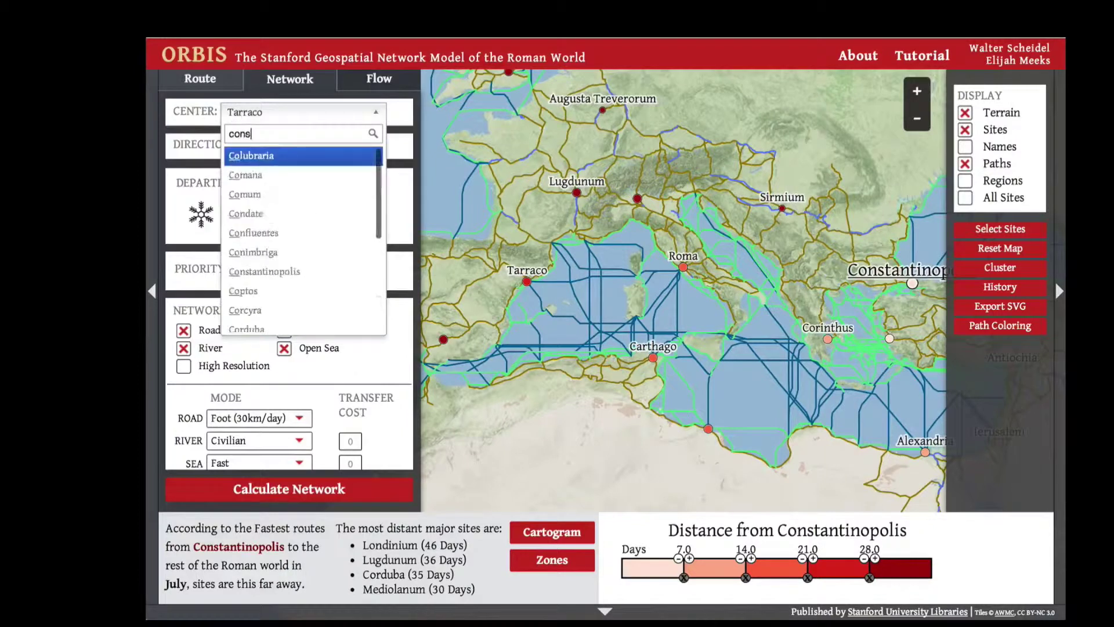
key("Return")
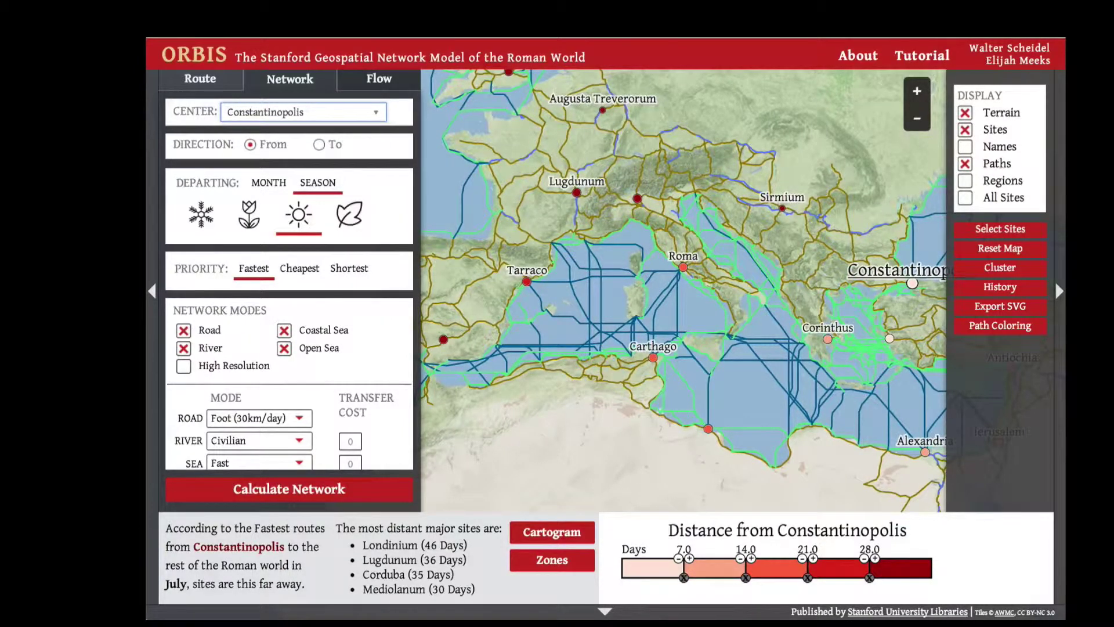
left_click(293, 269)
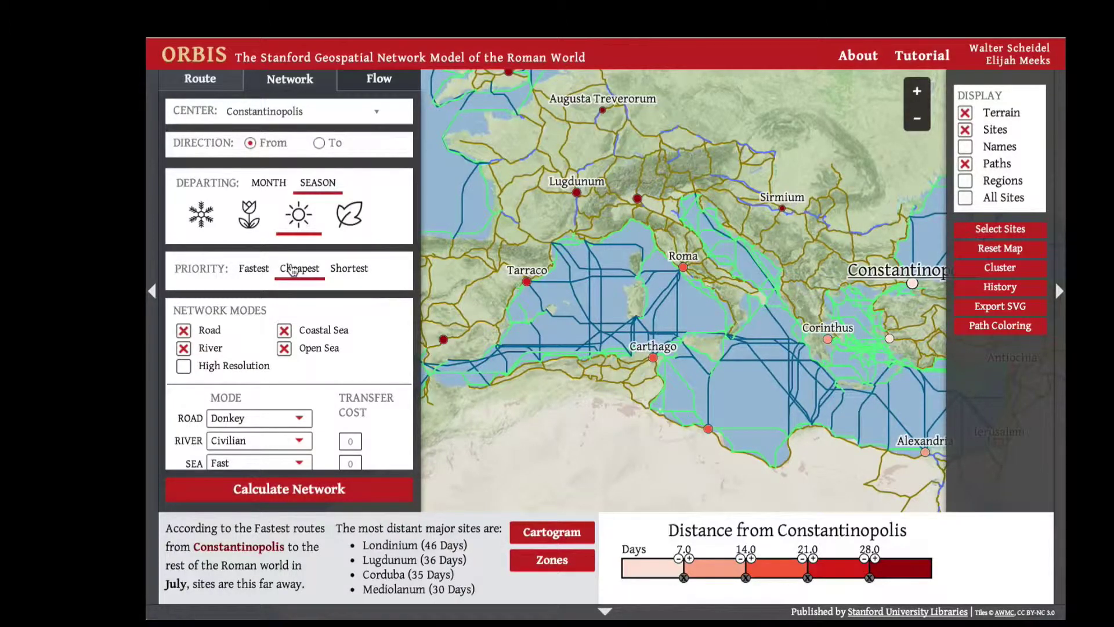
left_click(298, 492)
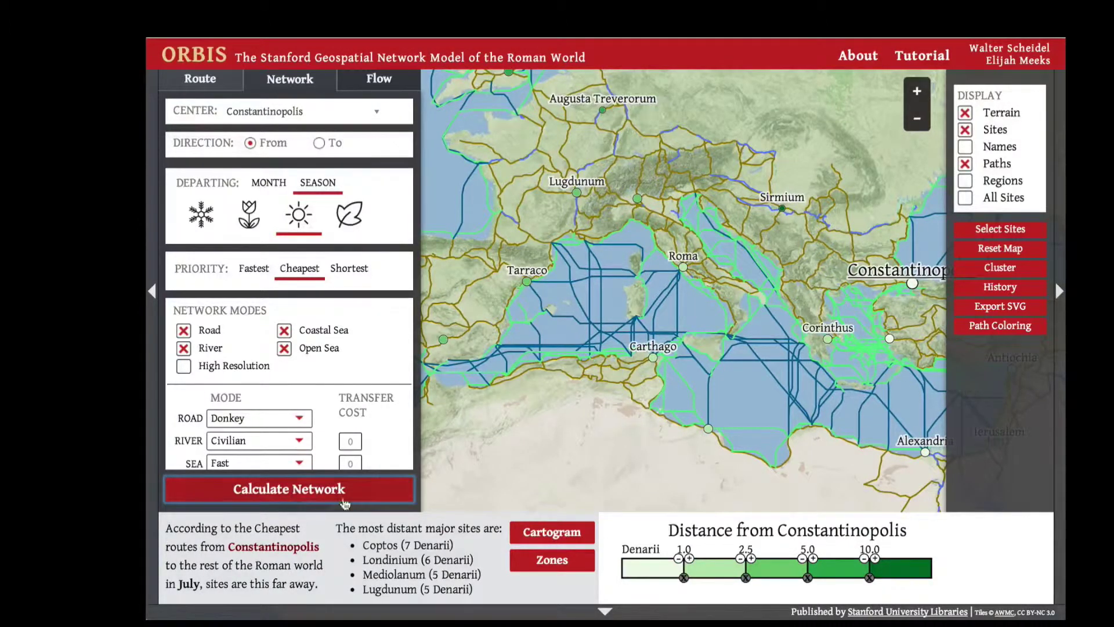
Step: View the cost zones of the cheapest Constantinopolis network, turn them off, and check the most distant major sites
left_click(522, 573)
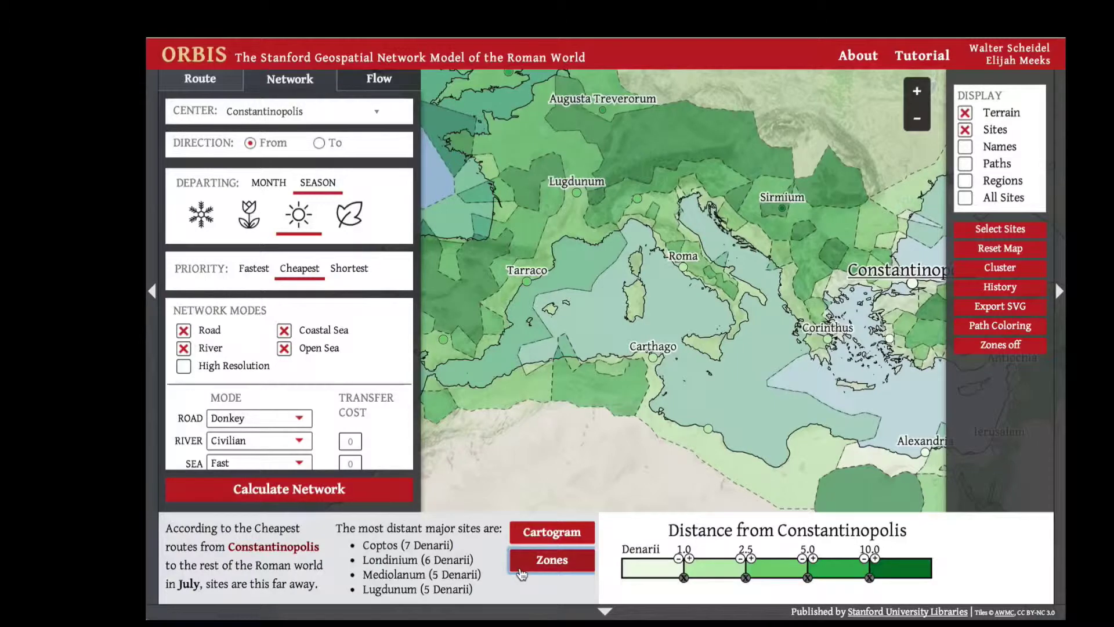
left_click(522, 572)
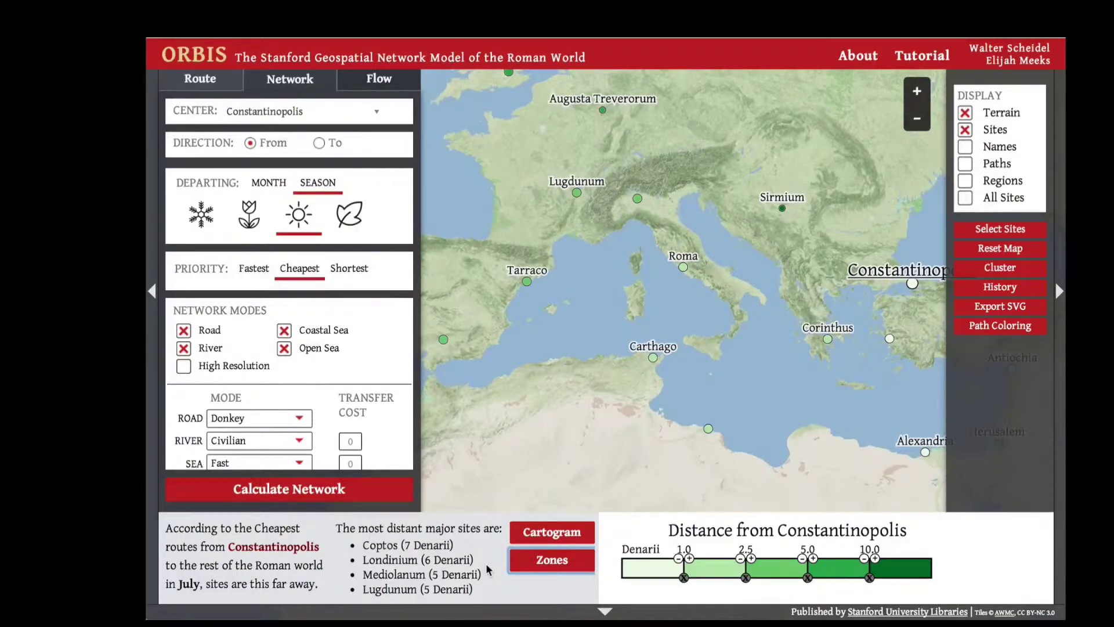
left_click_drag(457, 546, 363, 545)
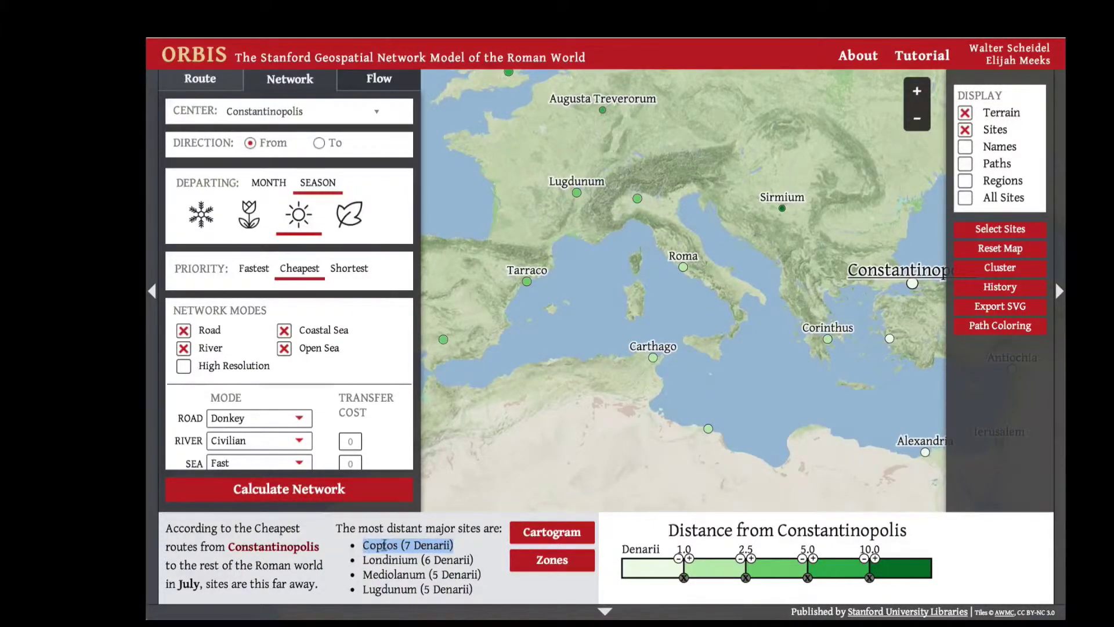
left_click(464, 559)
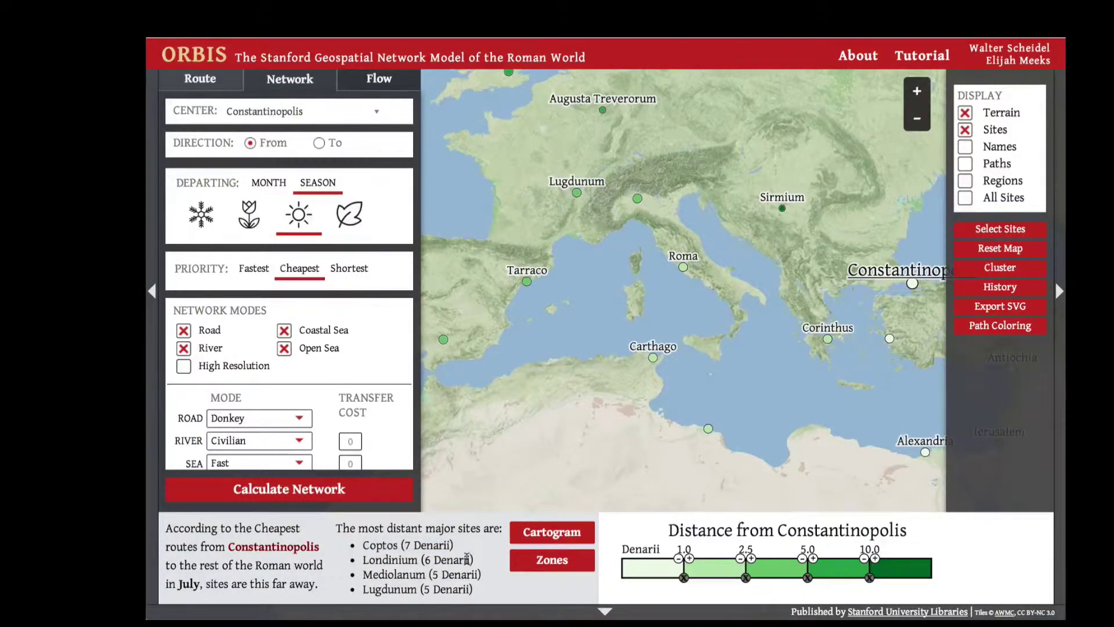
Step: Calculate clusters for the fastest Tarraco and Constantinopolis networks, and display the paths on the map
left_click(1009, 270)
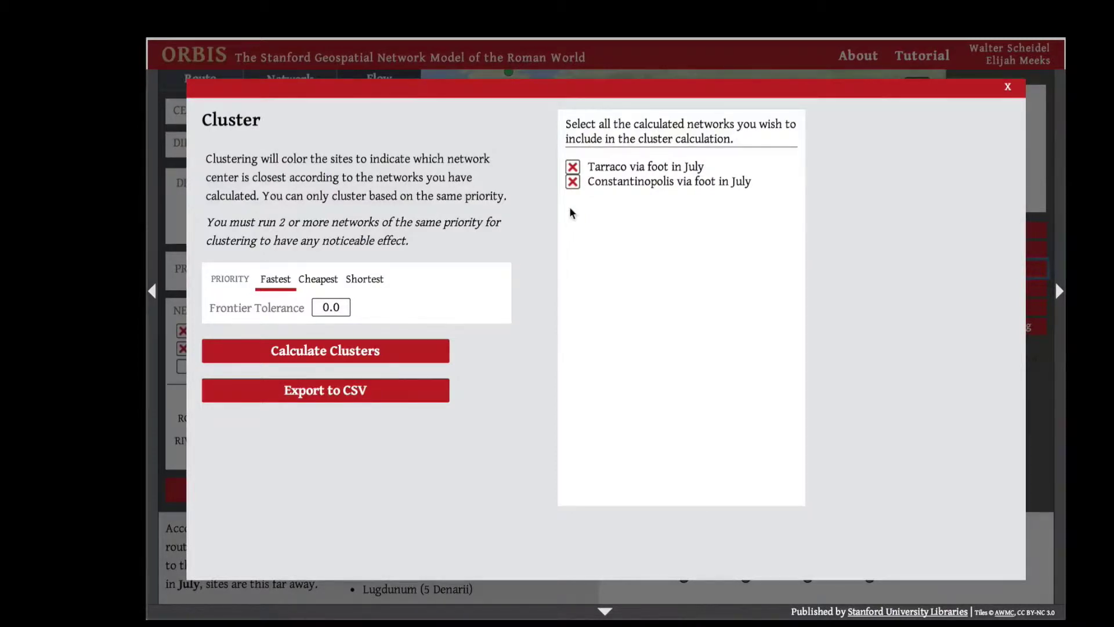
left_click(406, 356)
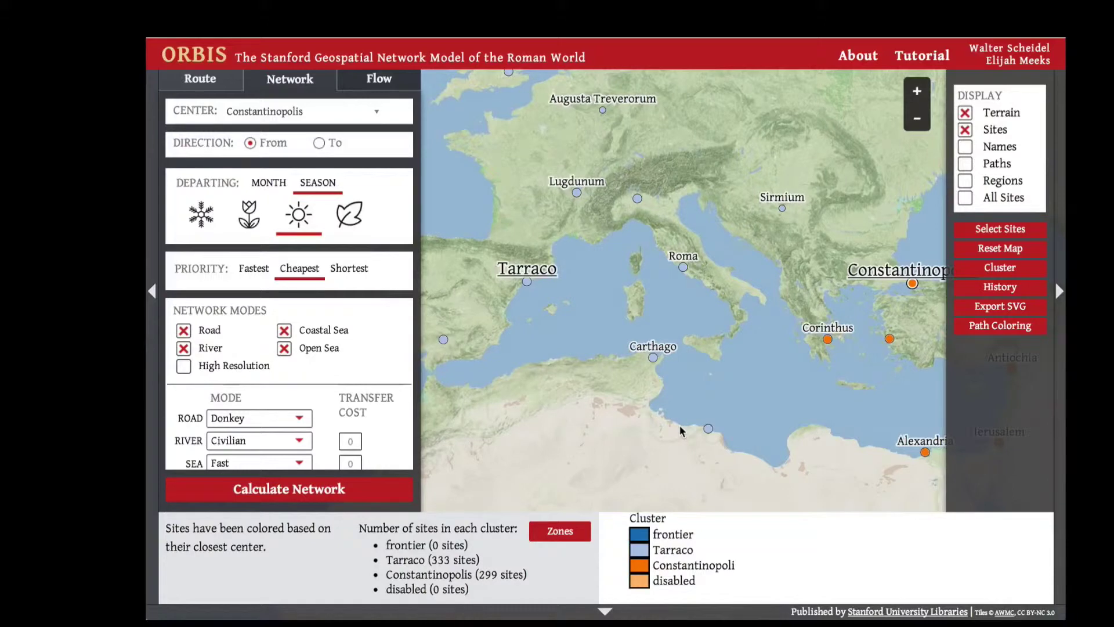
scroll(679, 423, "down", 1)
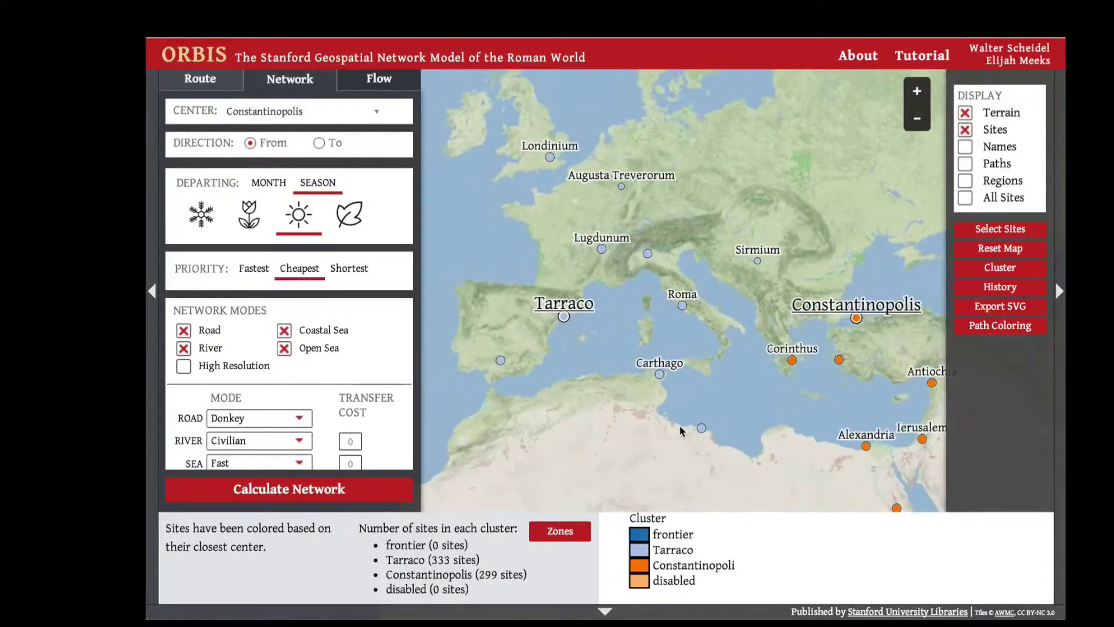
left_click_drag(740, 411, 680, 378)
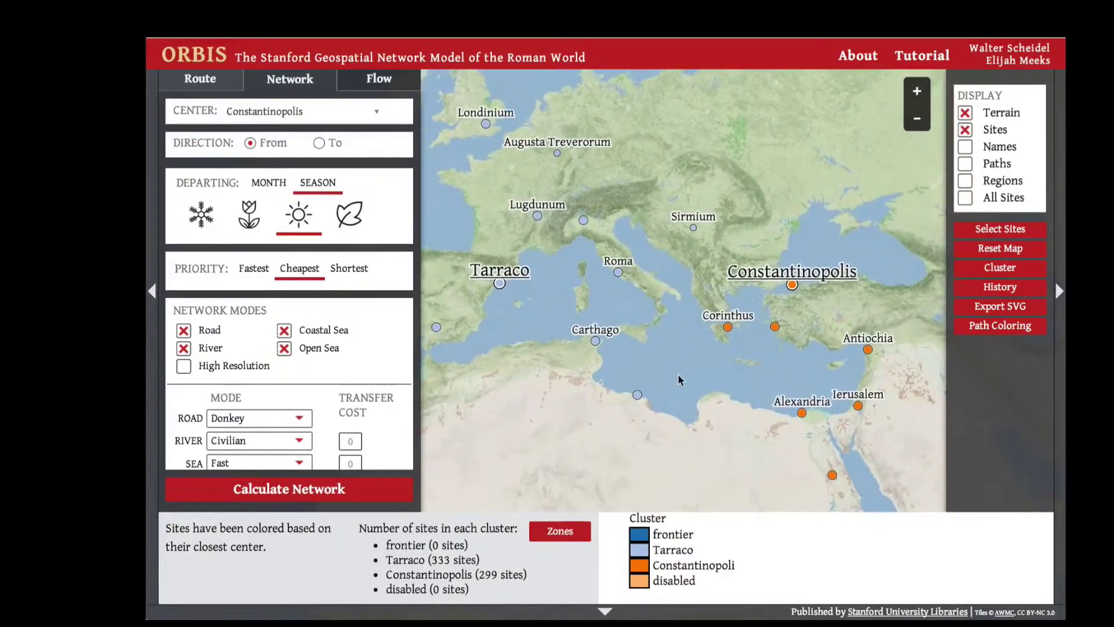
left_click(966, 165)
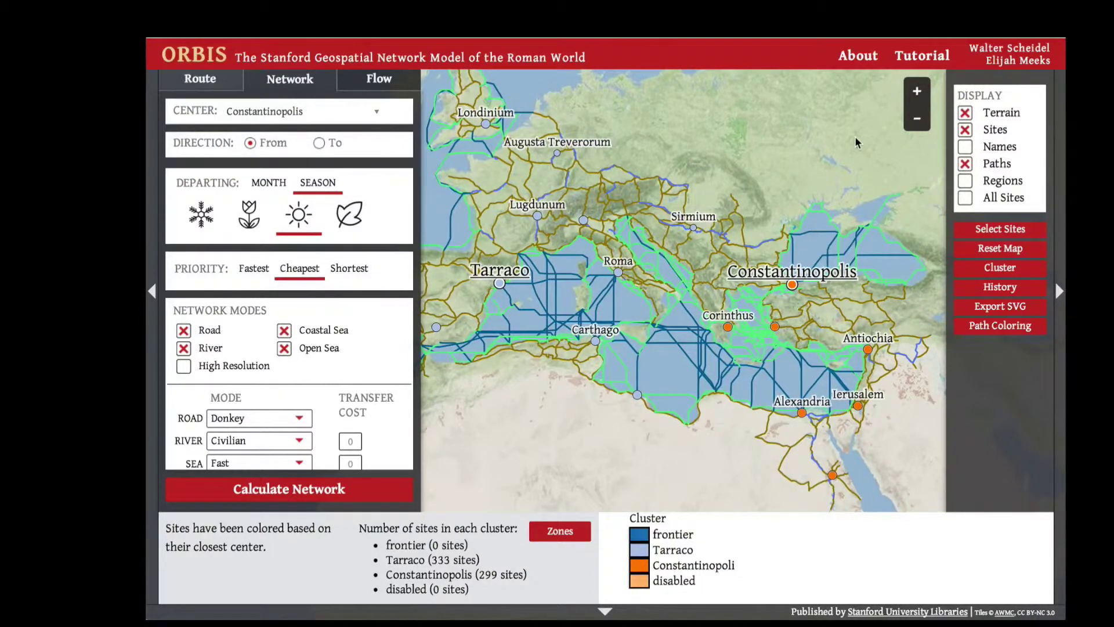
Step: Examine the site details of Corinthus for its network distances from Tarraco and Constantinopolis, and close them
left_click(728, 327)
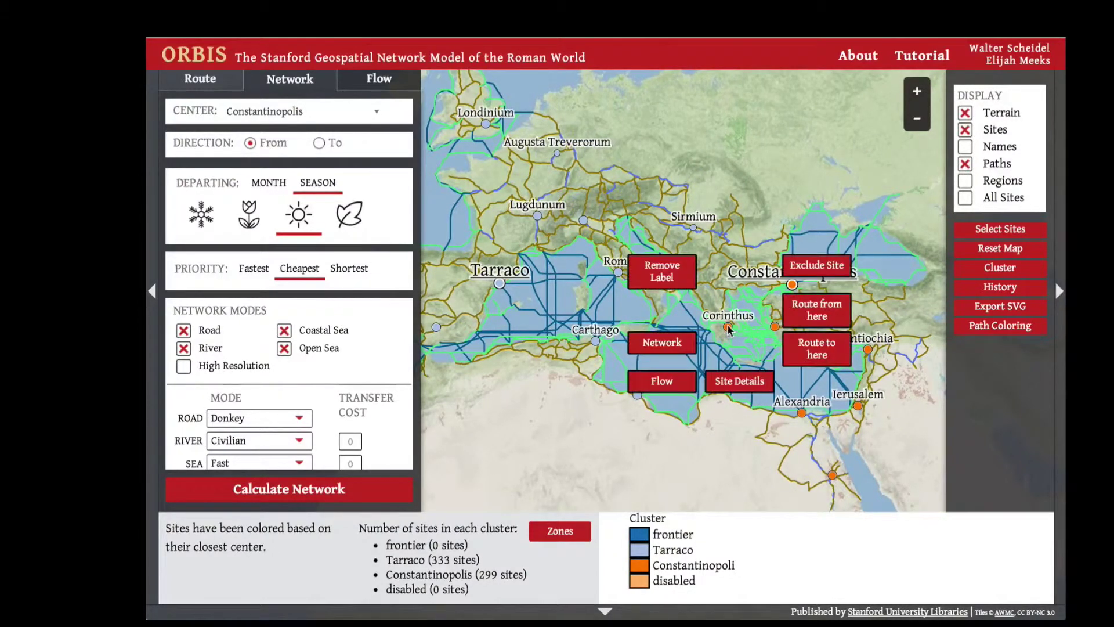
left_click(738, 381)
scroll(753, 461, "up", 1)
scroll(753, 461, "up", 1)
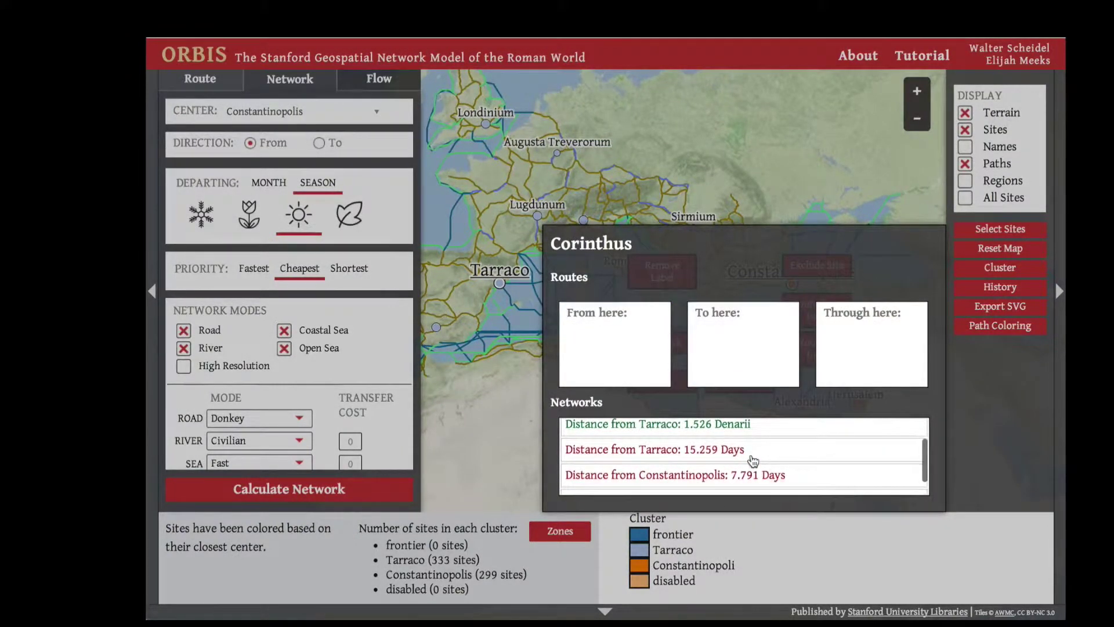
scroll(753, 462, "up", 1)
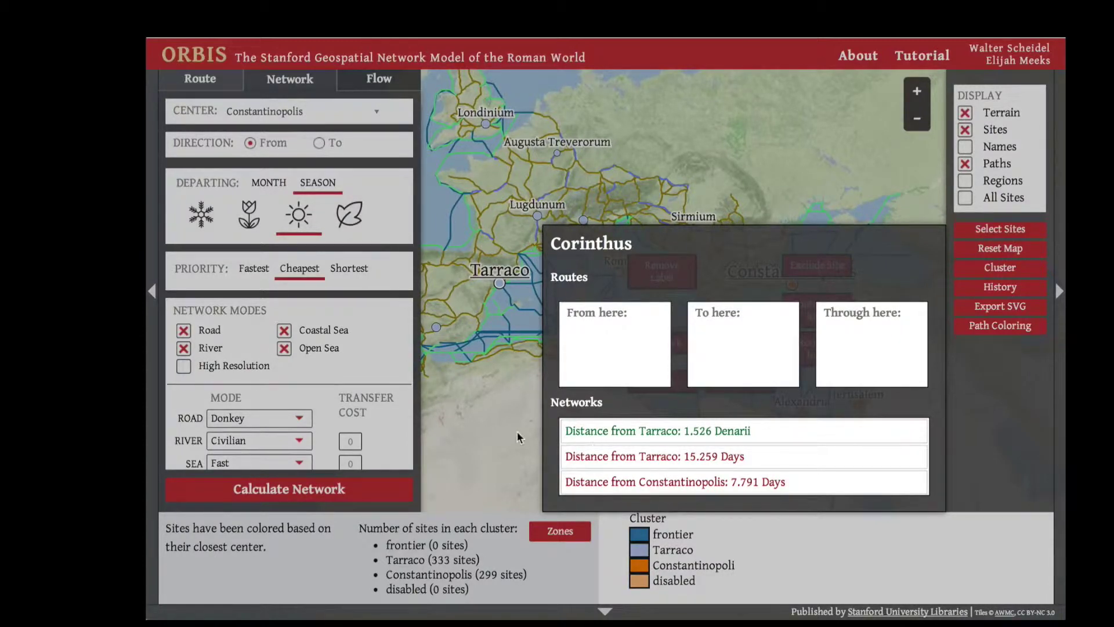
left_click(514, 424)
left_click(743, 447)
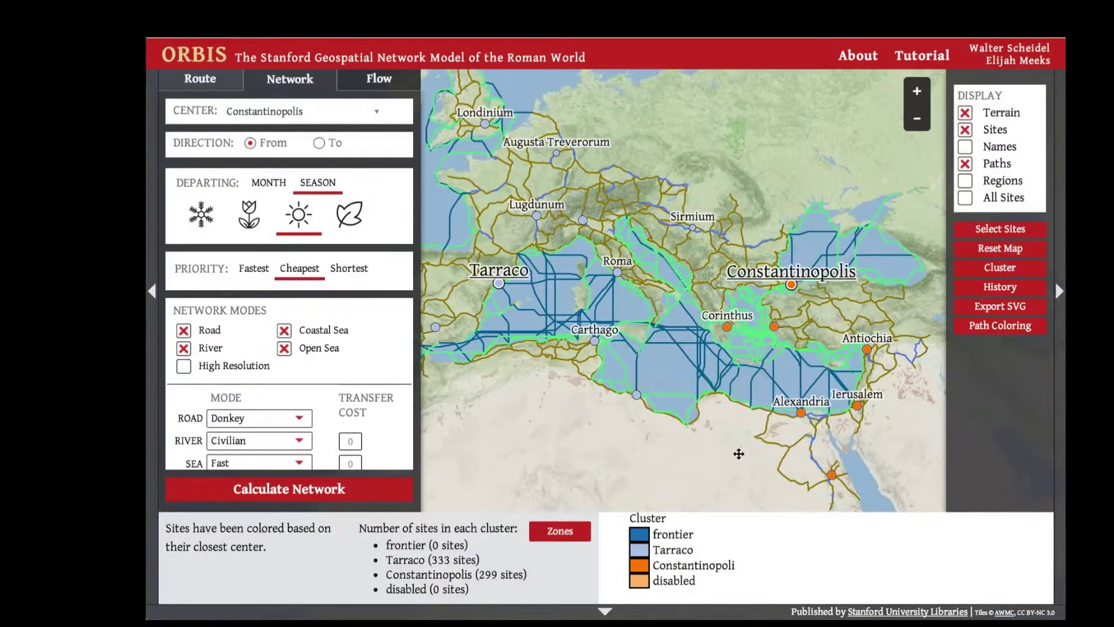
Step: Recalculate the fastest-network clusters with a frontier tolerance of 0.1
left_click(1038, 269)
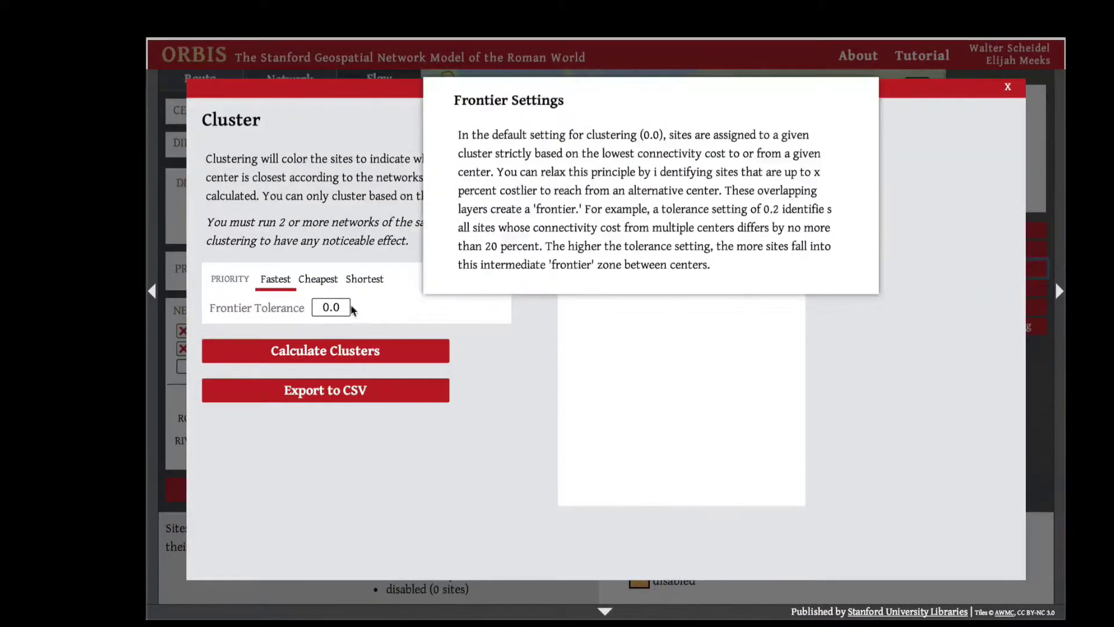
left_click(342, 306)
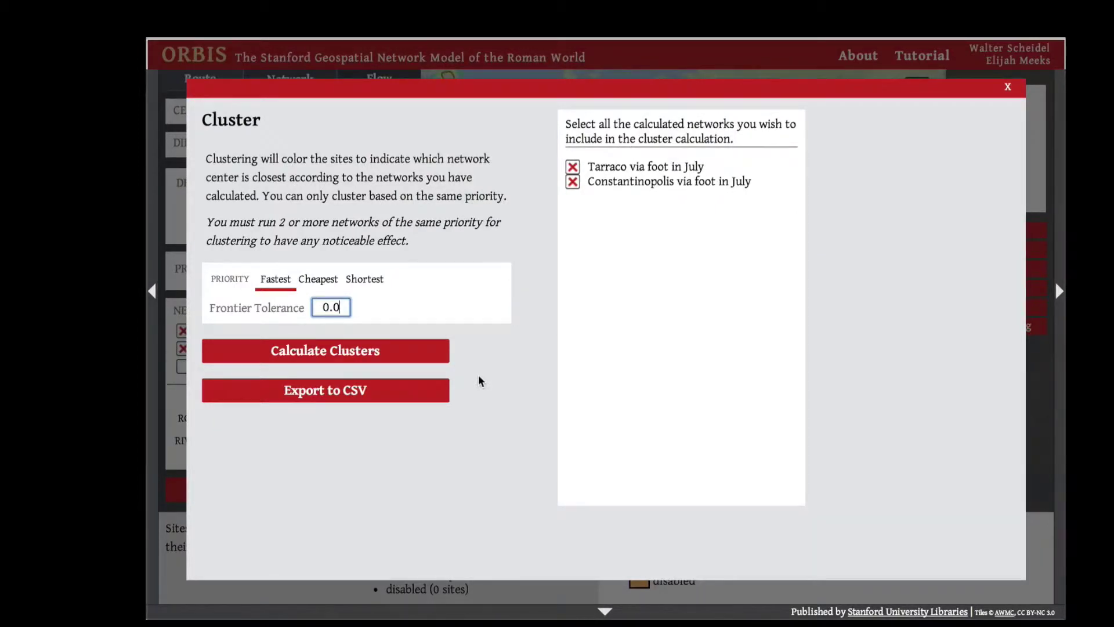
key("BackSpace")
type("1")
left_click(425, 360)
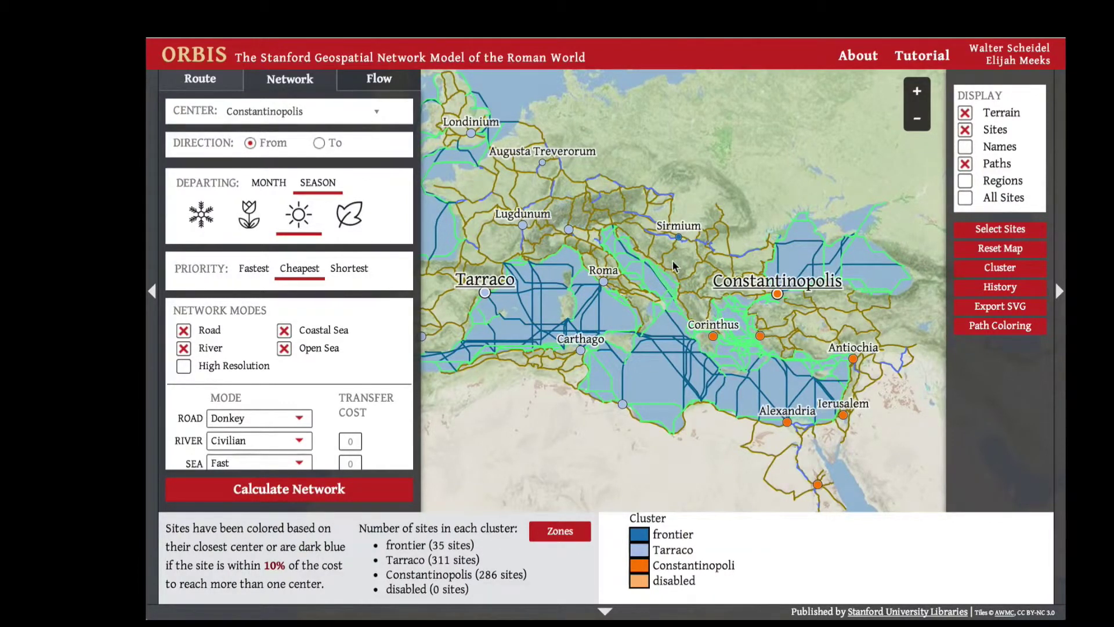
Step: Check Sirmium's network distances in its site details, and generate zones for the fastest-network clusters
left_click(678, 238)
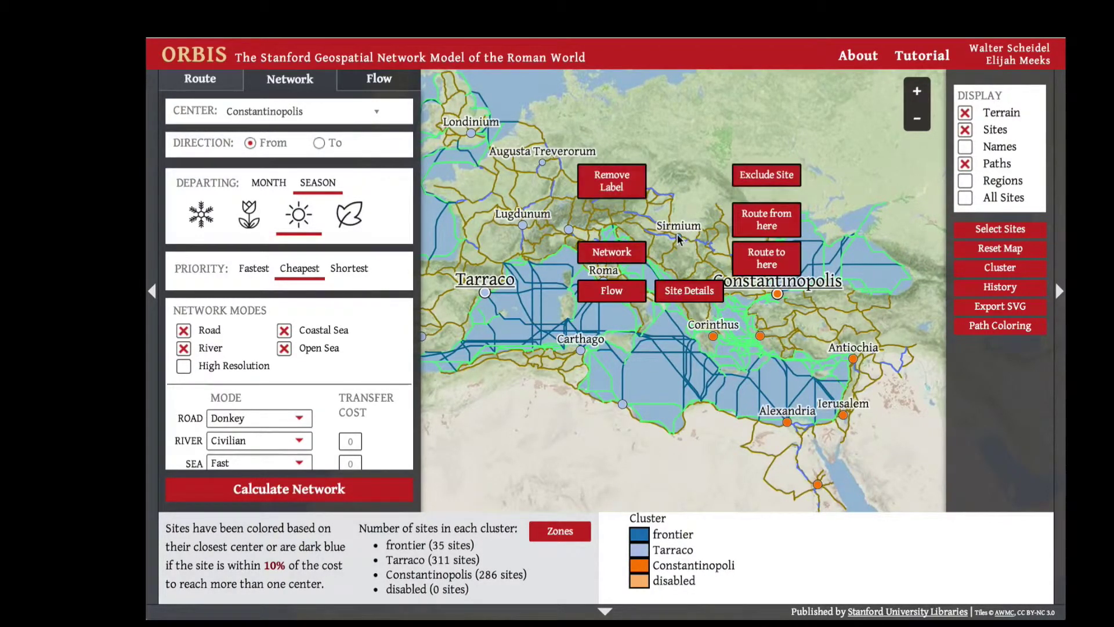
left_click(696, 295)
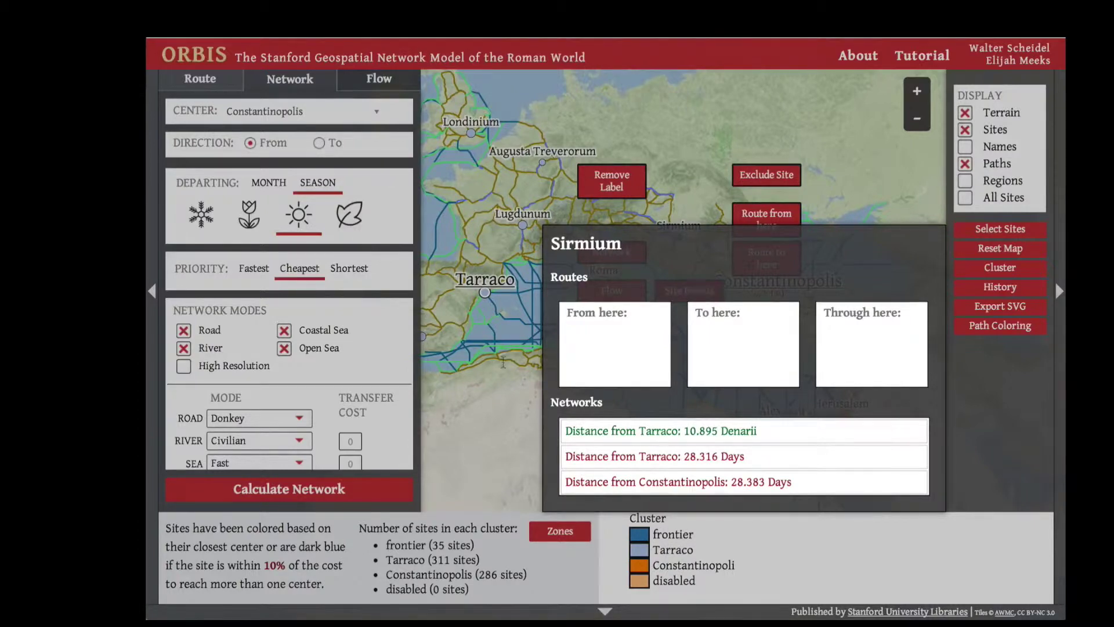
left_click(521, 369)
left_click_drag(612, 427, 612, 430)
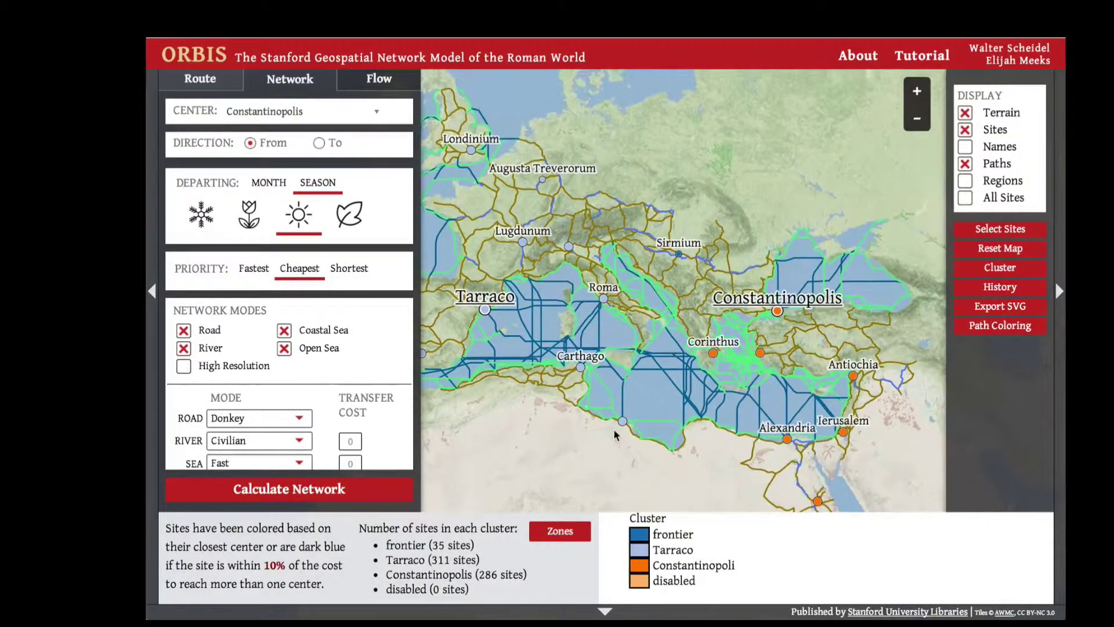
left_click(566, 538)
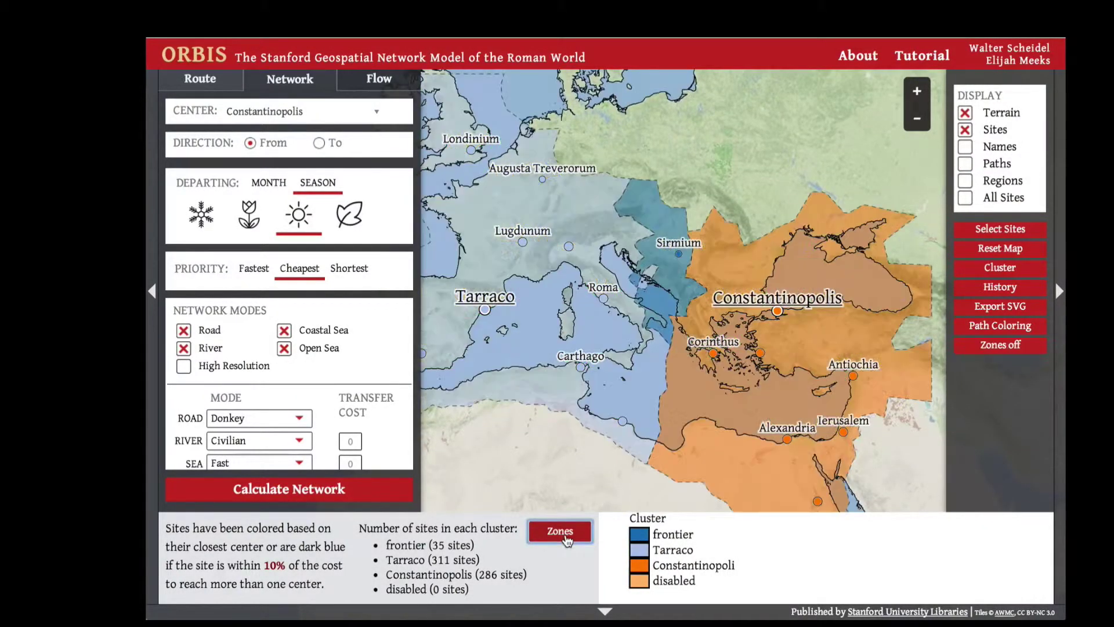
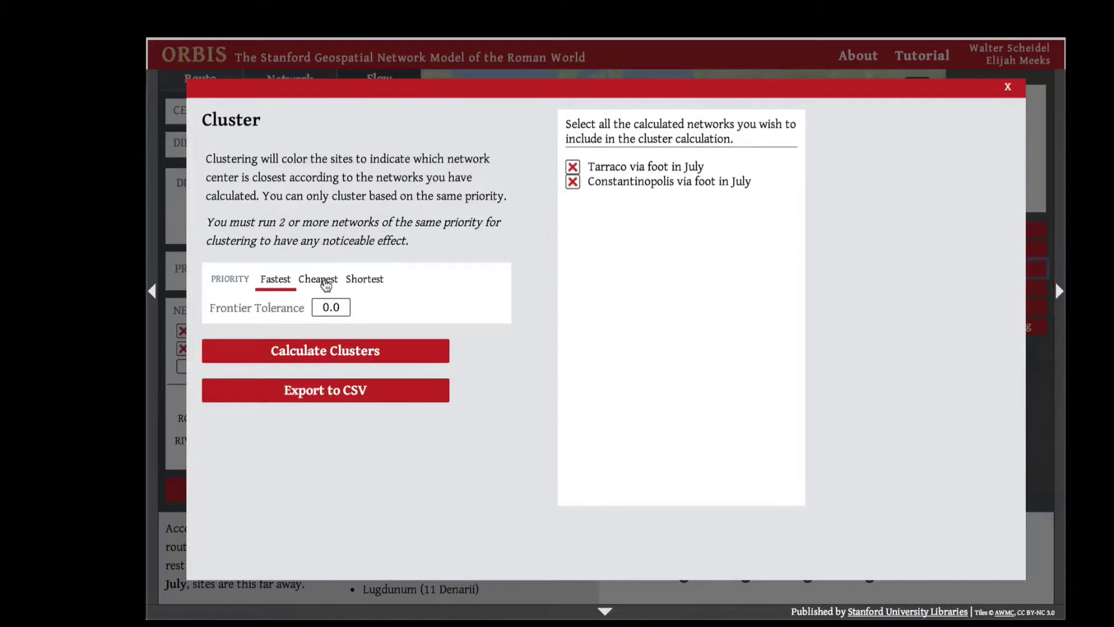
Step: Calculate clusters for the cheapest Tarraco, Constantinopolis and Sirmium networks with a frontier tolerance of 0.2, and generate their zones
left_click(325, 281)
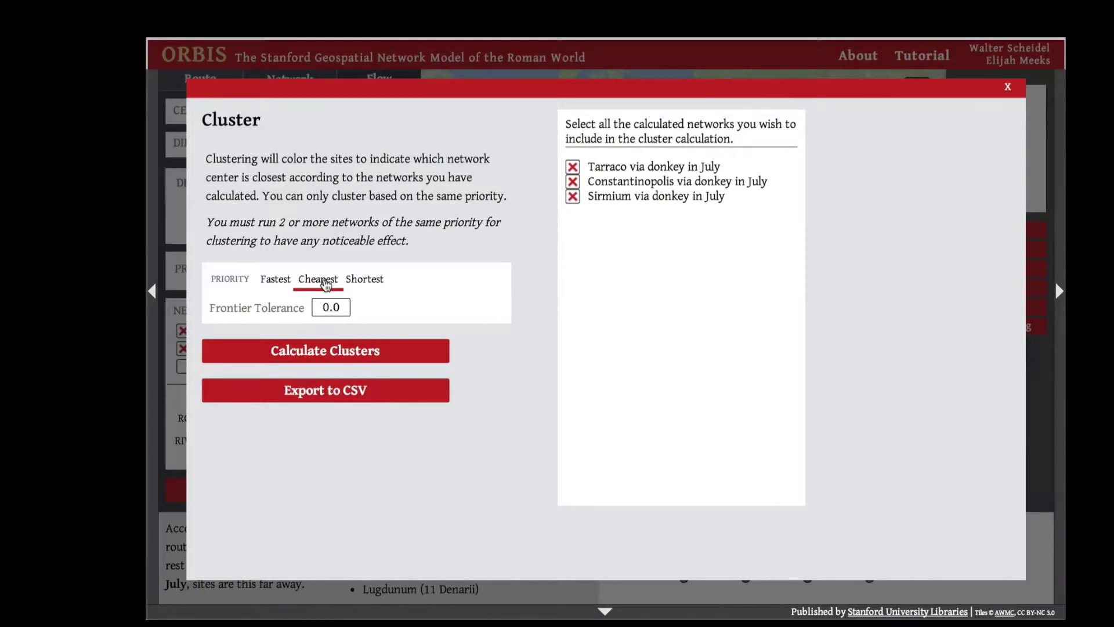
left_click(336, 307)
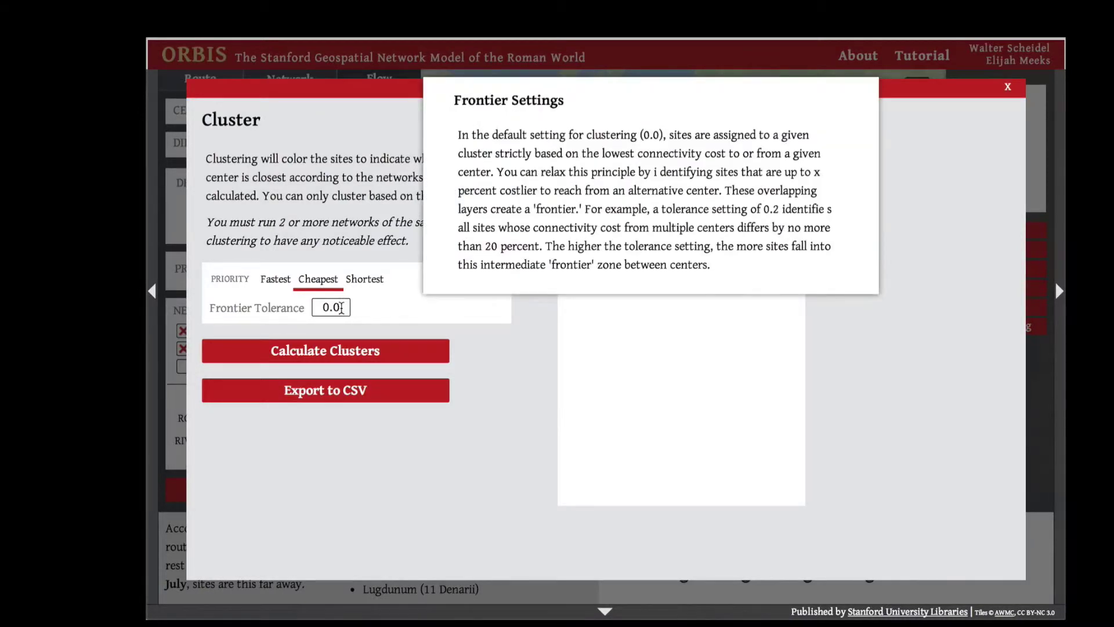
key("BackSpace")
type("1")
key("BackSpace")
type("2")
left_click(424, 351)
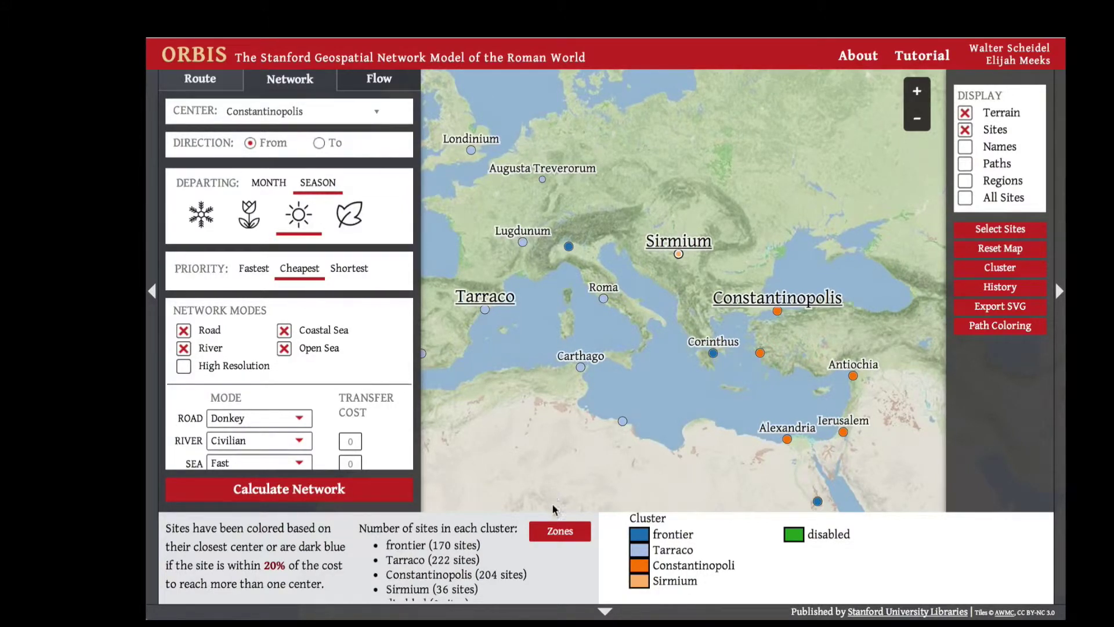
left_click(556, 529)
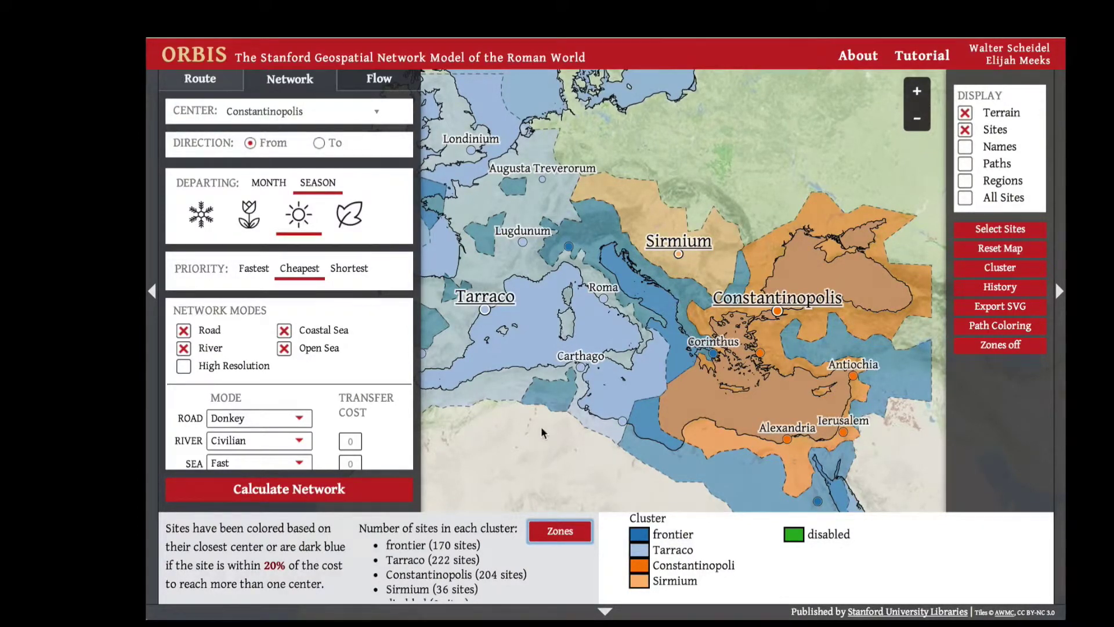
Step: Turn off the cluster zones and examine the site details of Lambaesis, the frontier site southwest of Carthago, for its network distances
mouse_move(549, 405)
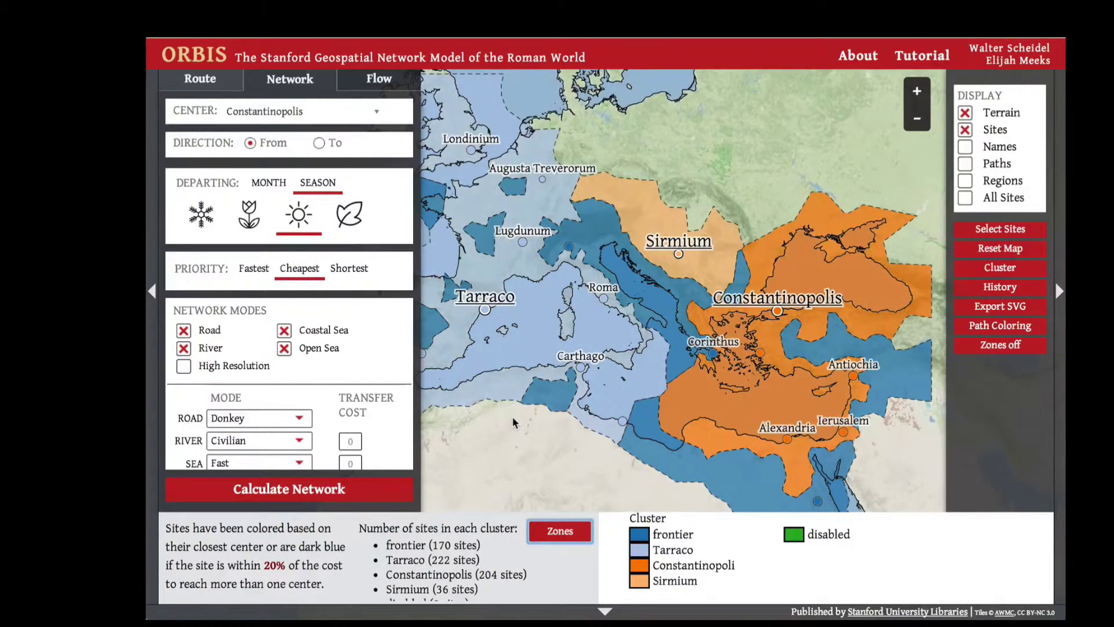
left_click(550, 537)
scroll(516, 434, "up", 2)
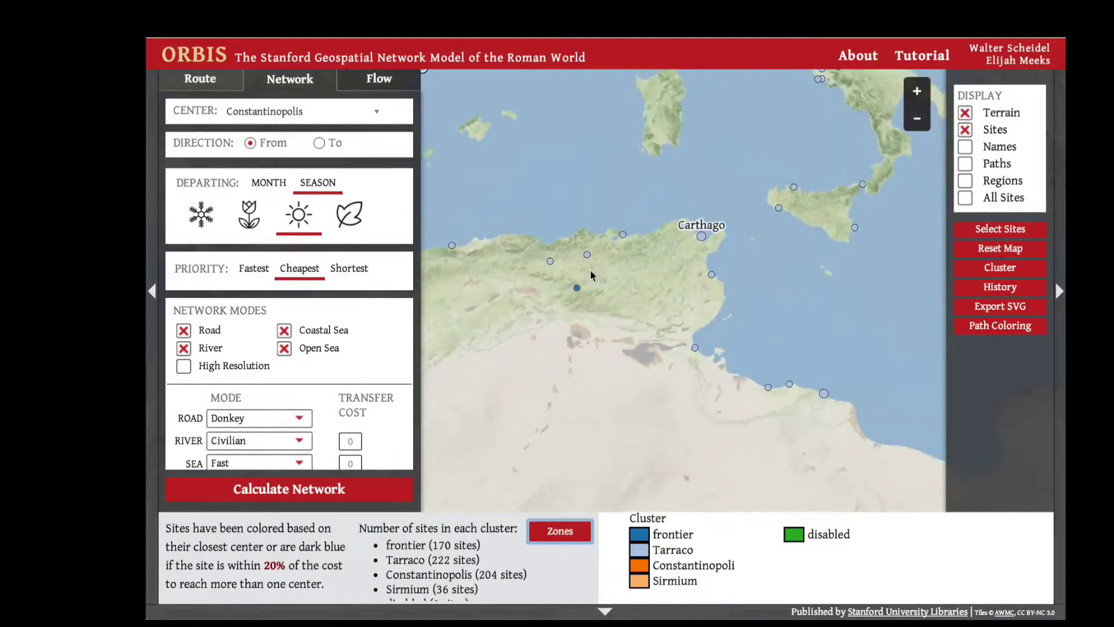
left_click(577, 291)
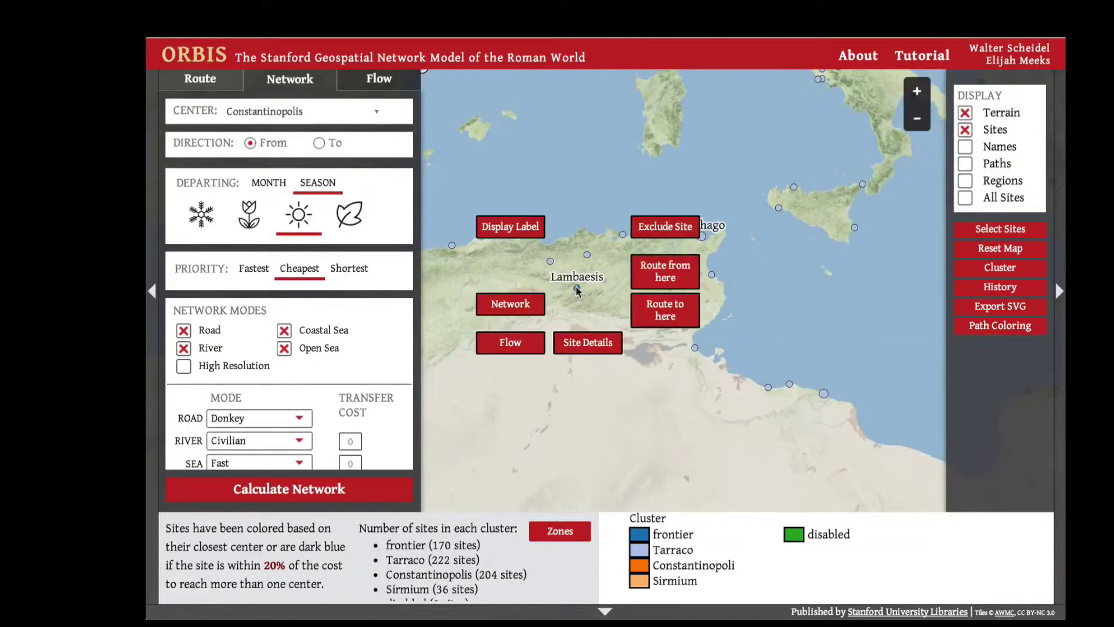
left_click(586, 342)
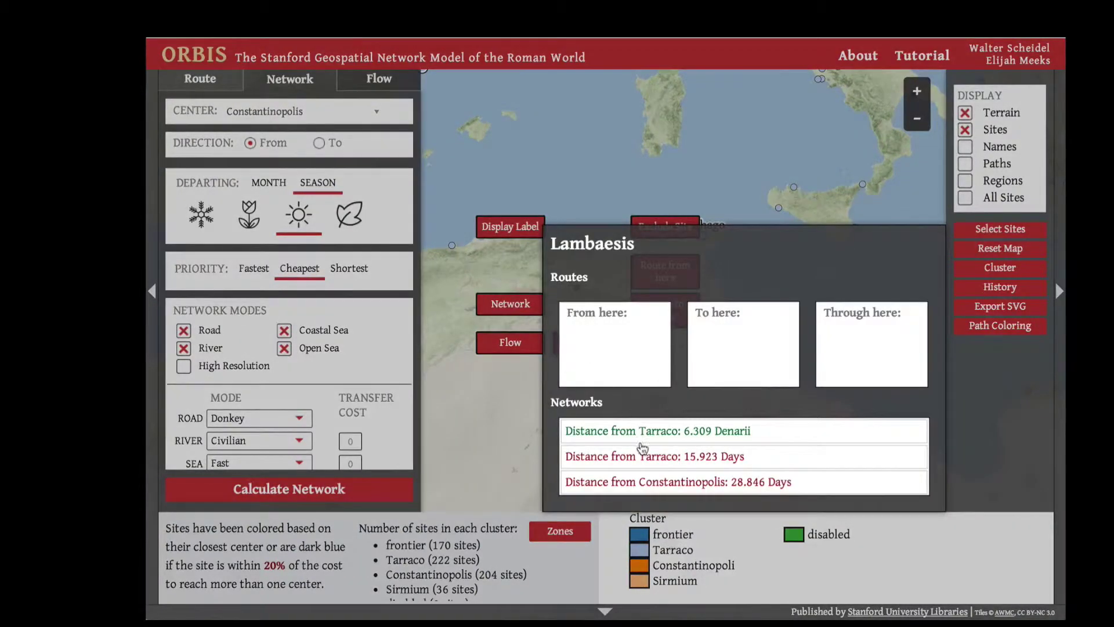
scroll(646, 463, "down", 2)
scroll(646, 462, "up", 2)
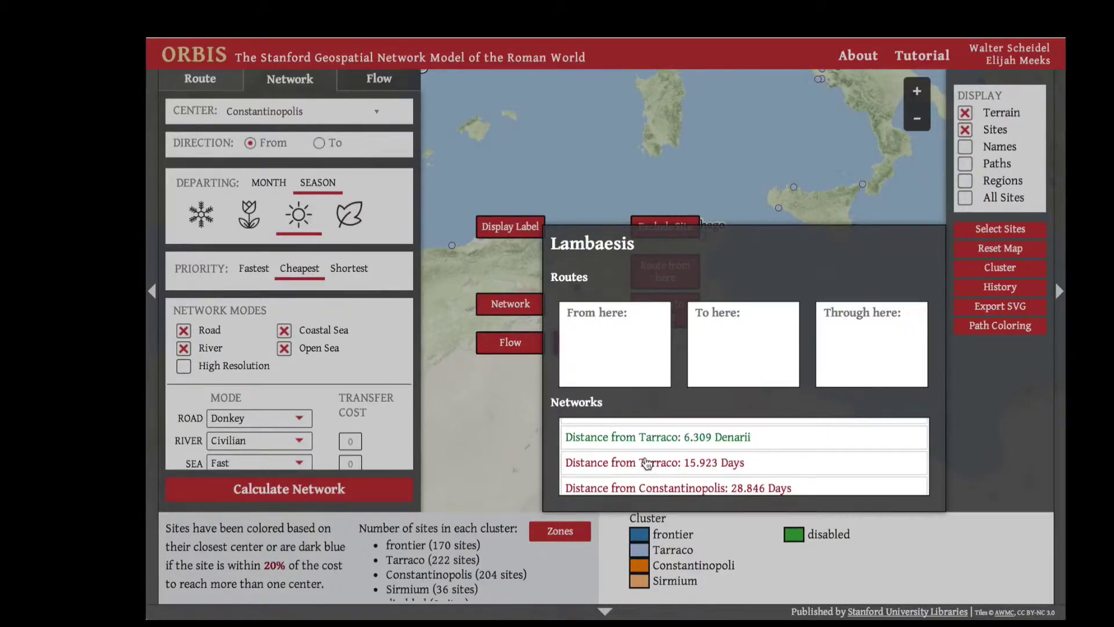
scroll(647, 462, "down", 2)
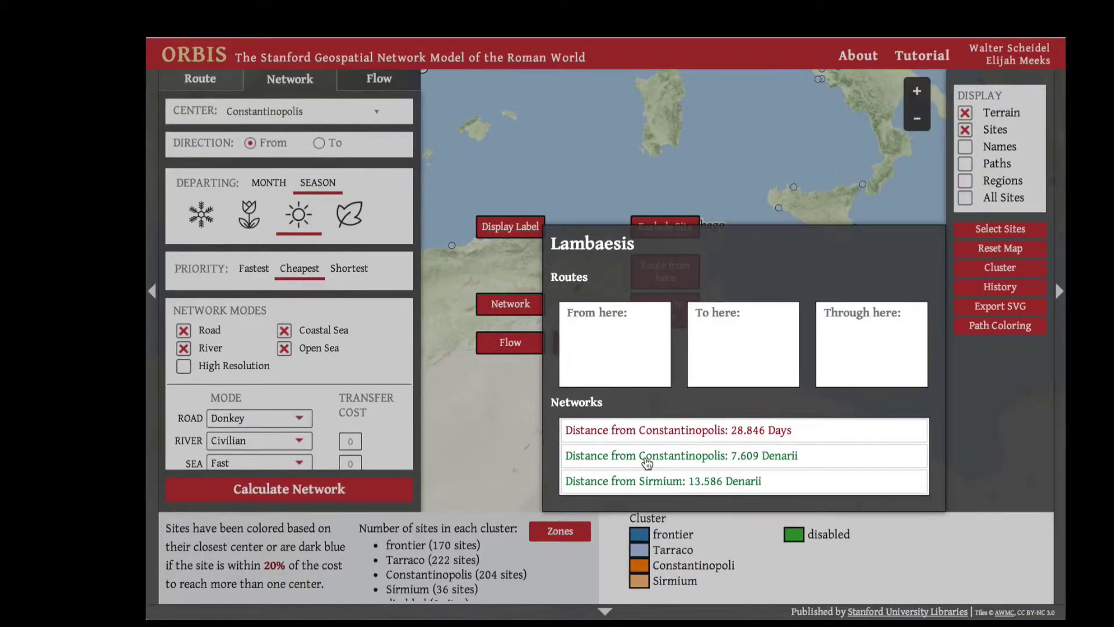
Step: Close the Lambaesis details, regenerate the zones for the cheapest-network clusters and inspect the Tarraco and frontier regions
left_click(492, 399)
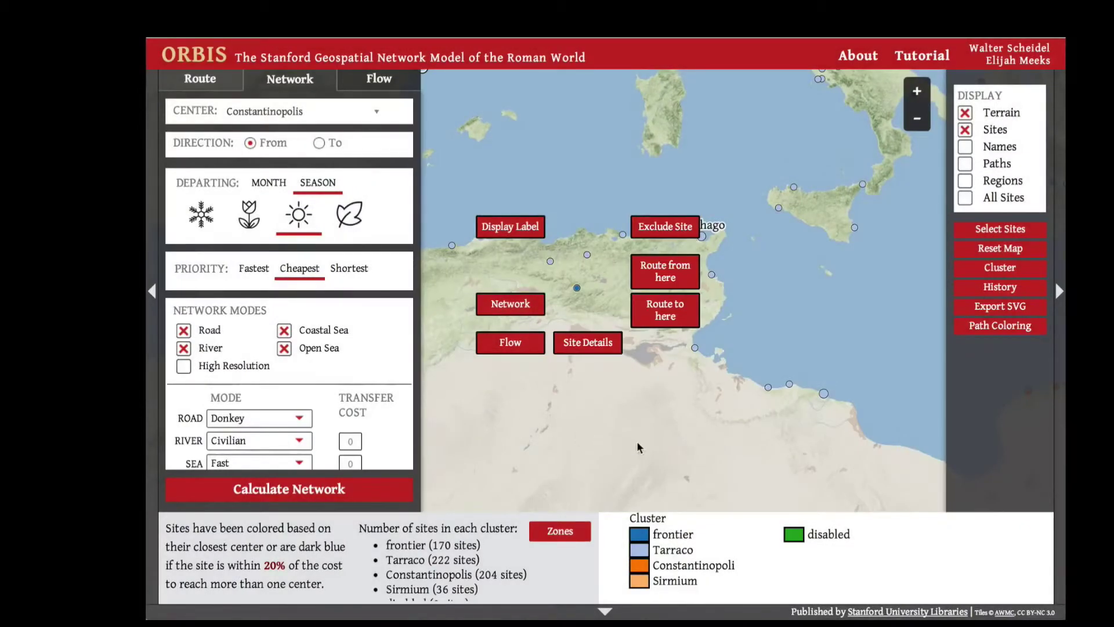
left_click_drag(638, 448, 596, 398)
scroll(596, 398, "down", 2)
scroll(597, 392, "down", 3)
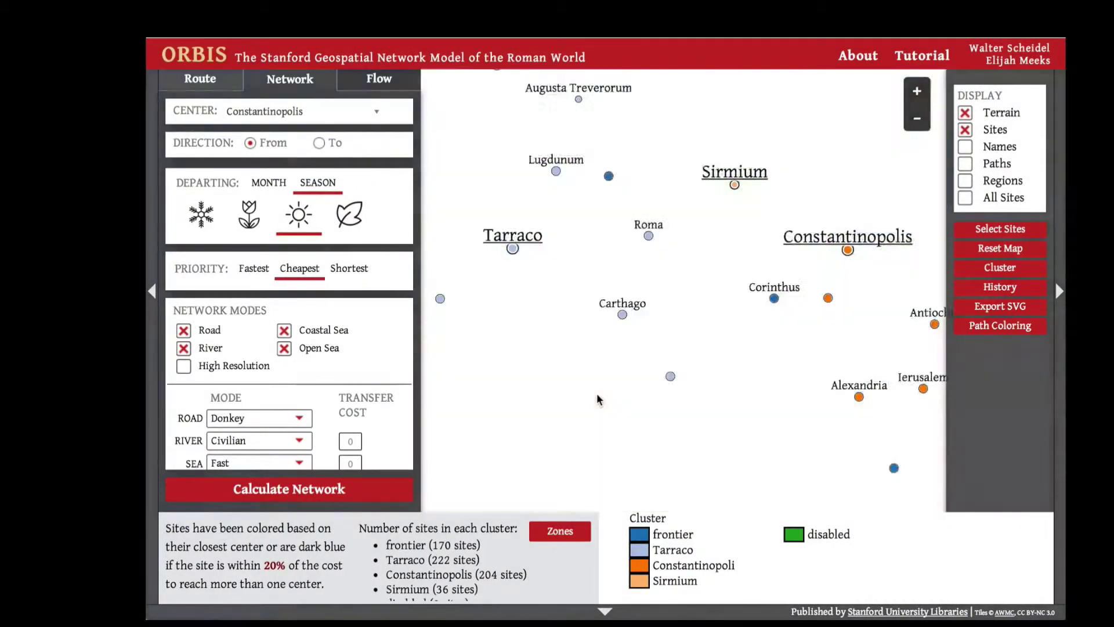
left_click(560, 531)
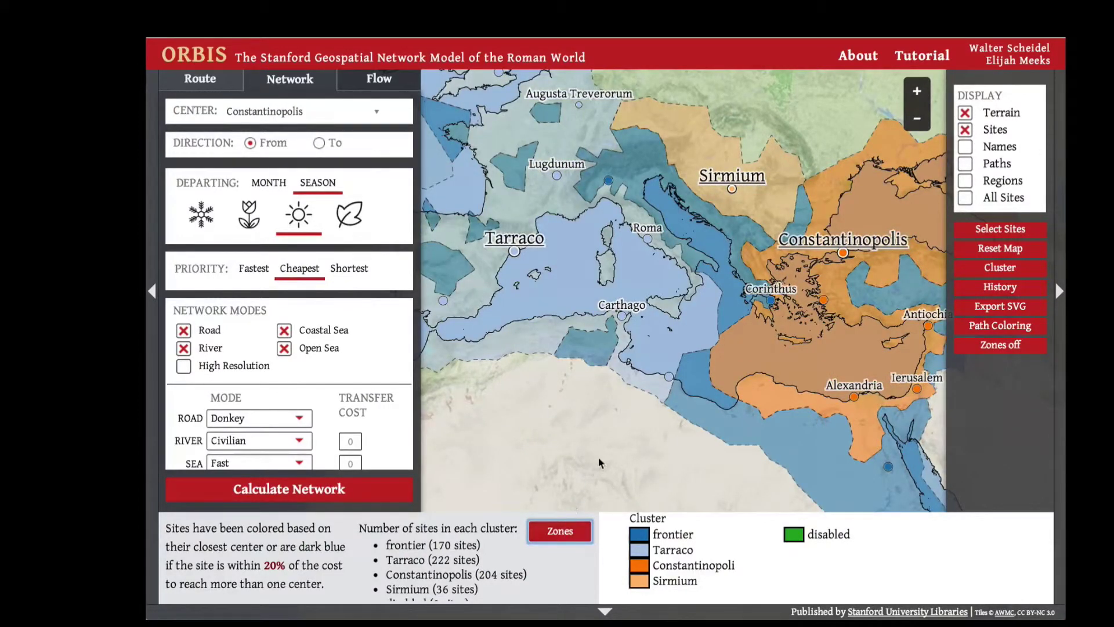
mouse_move(666, 339)
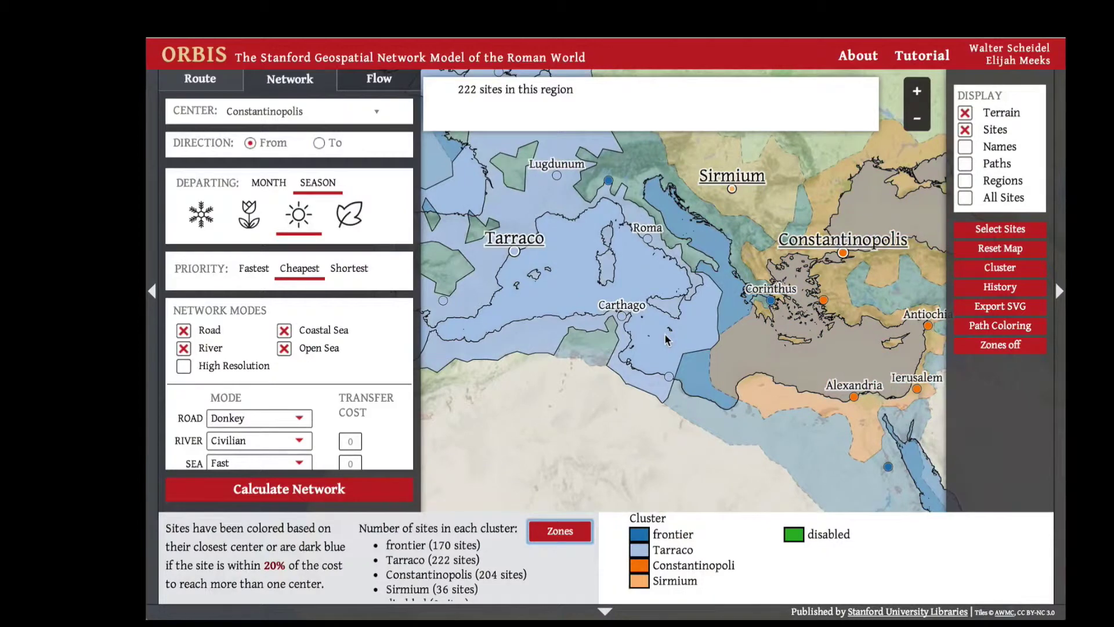
mouse_move(715, 372)
mouse_move(736, 226)
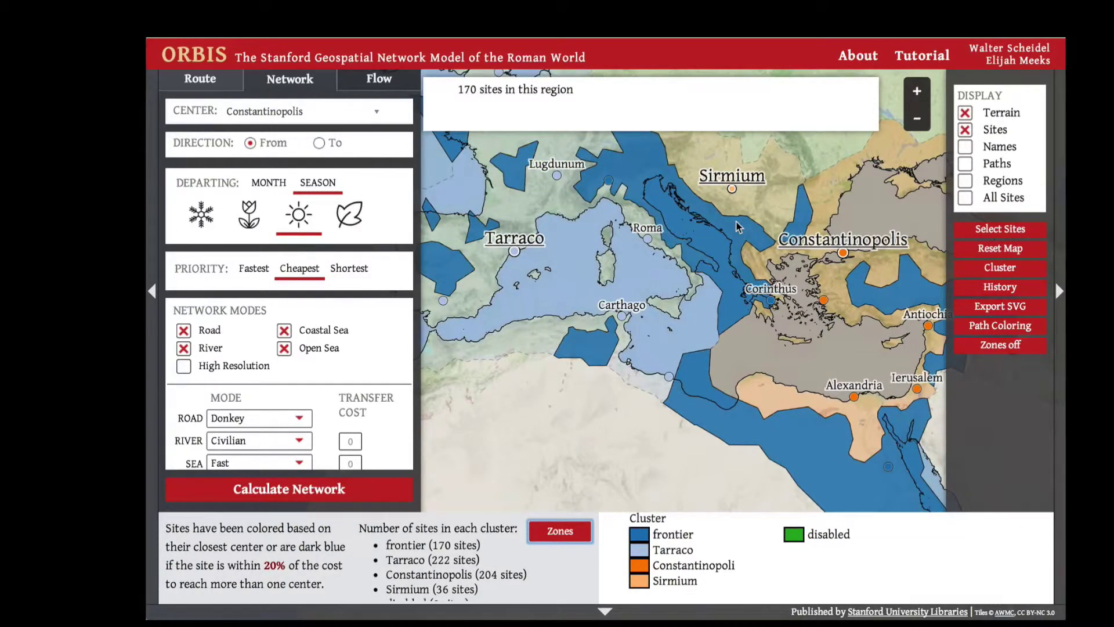
mouse_move(749, 207)
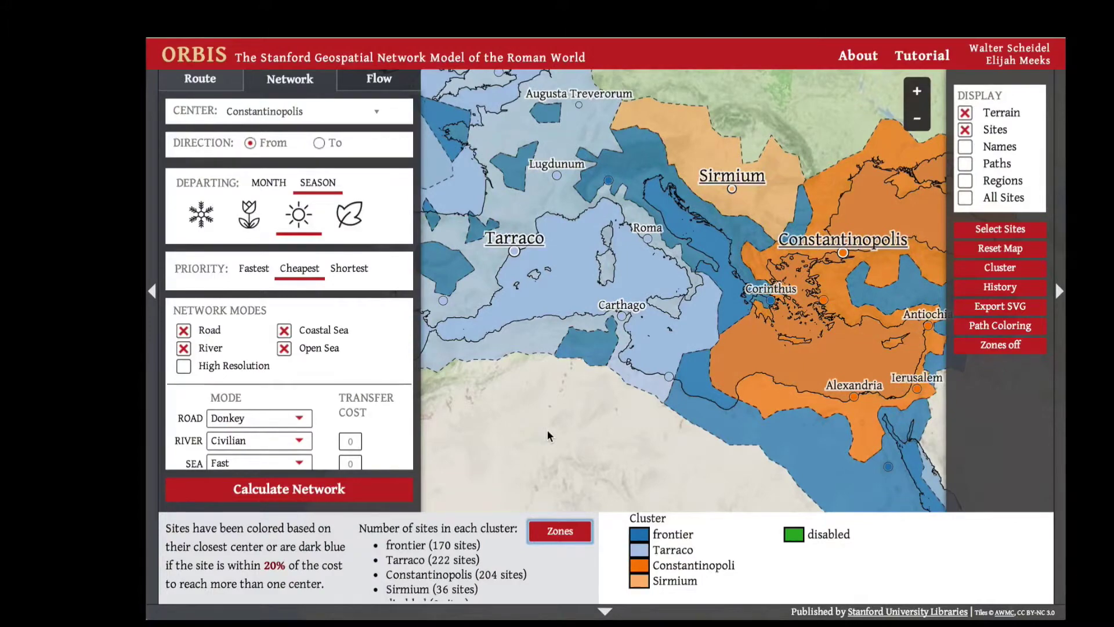
Step: Redisplay the cheapest Tarraco network, with donkey as vehicle and month 7, from the history
left_click(993, 290)
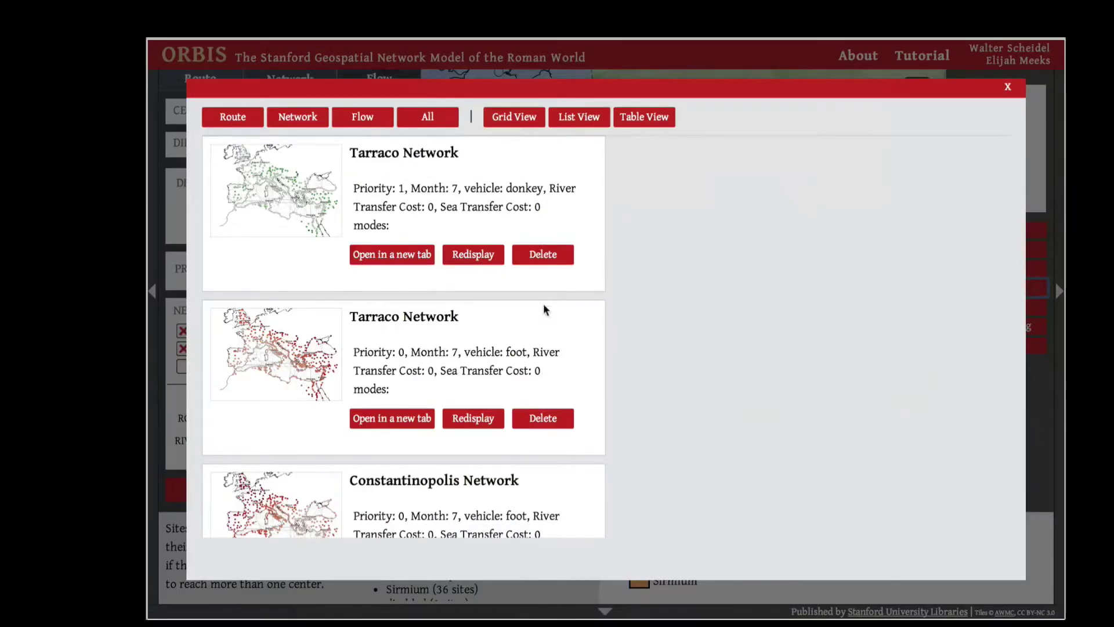
left_click(481, 418)
left_click(467, 254)
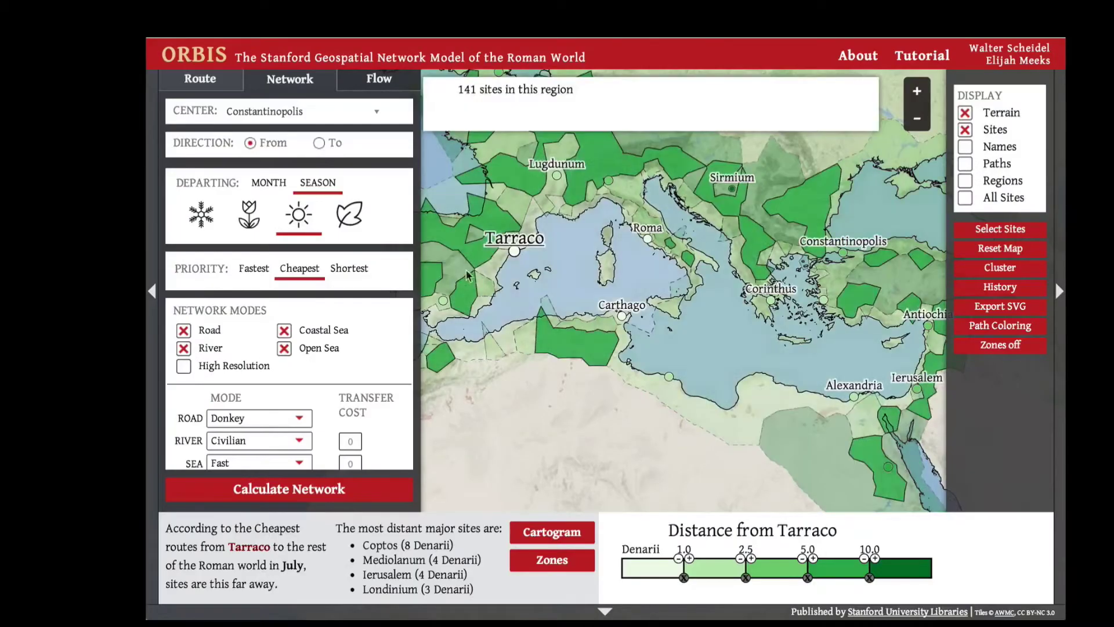
Step: Delete the Constantinopolis network with priority 0 and vehicle foot from the history
left_click(996, 290)
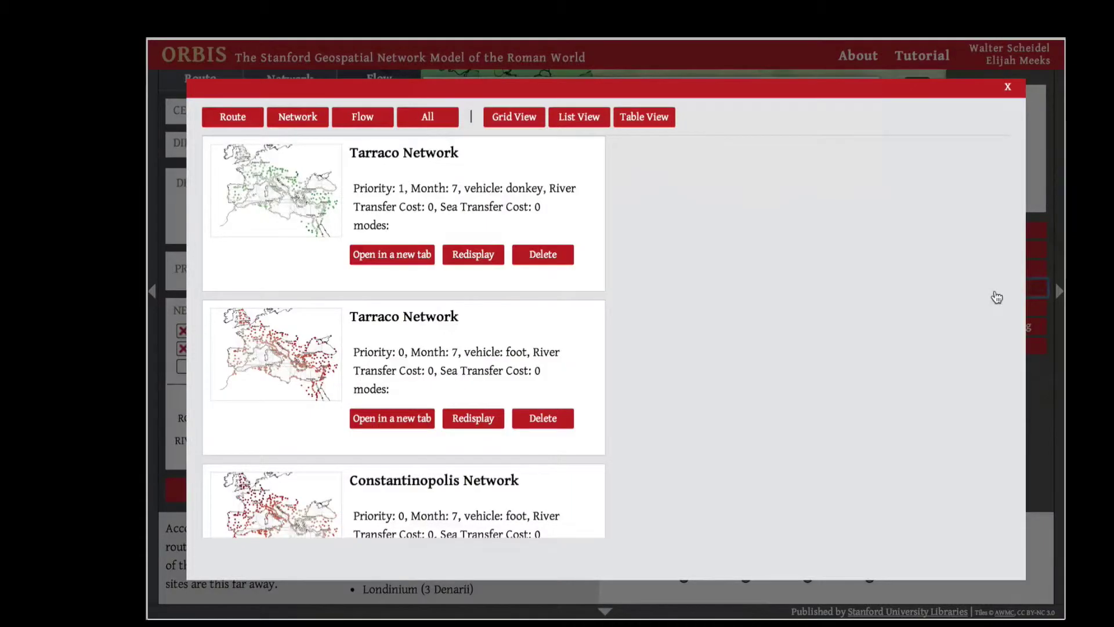
scroll(584, 381, "down", 3)
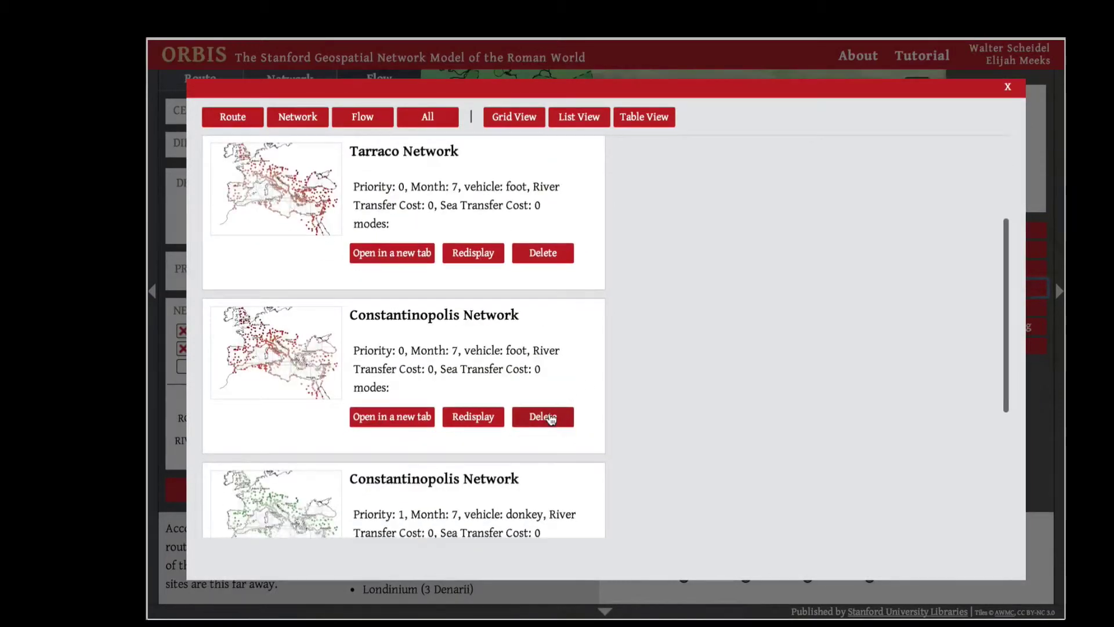
left_click(543, 416)
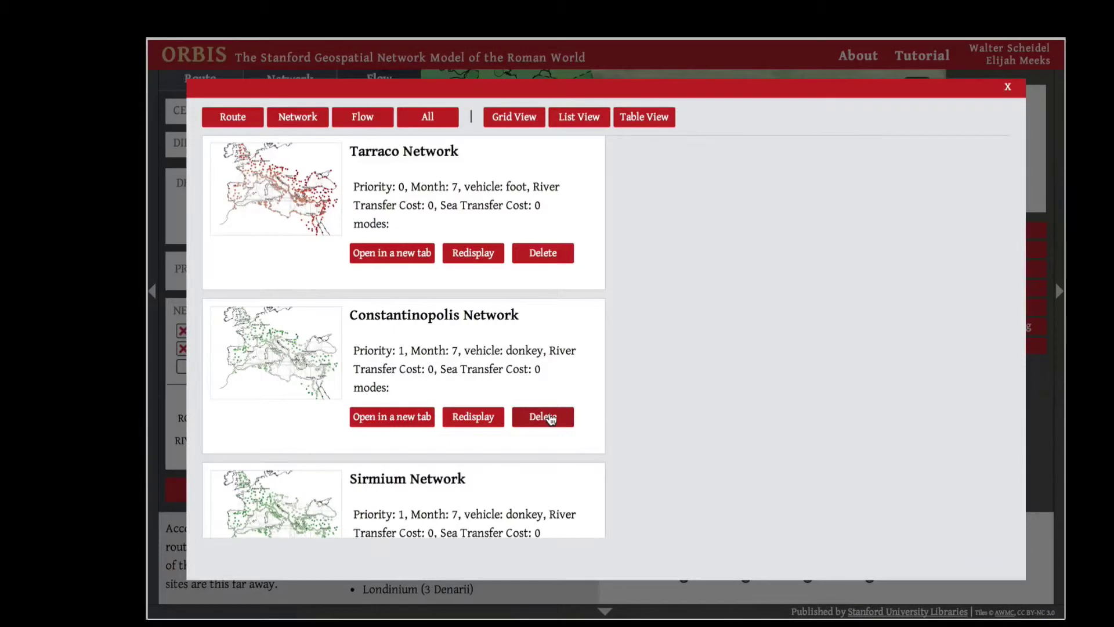
Step: Compare the saved history results as a grid, a list and a table, ending in the list view
left_click(534, 123)
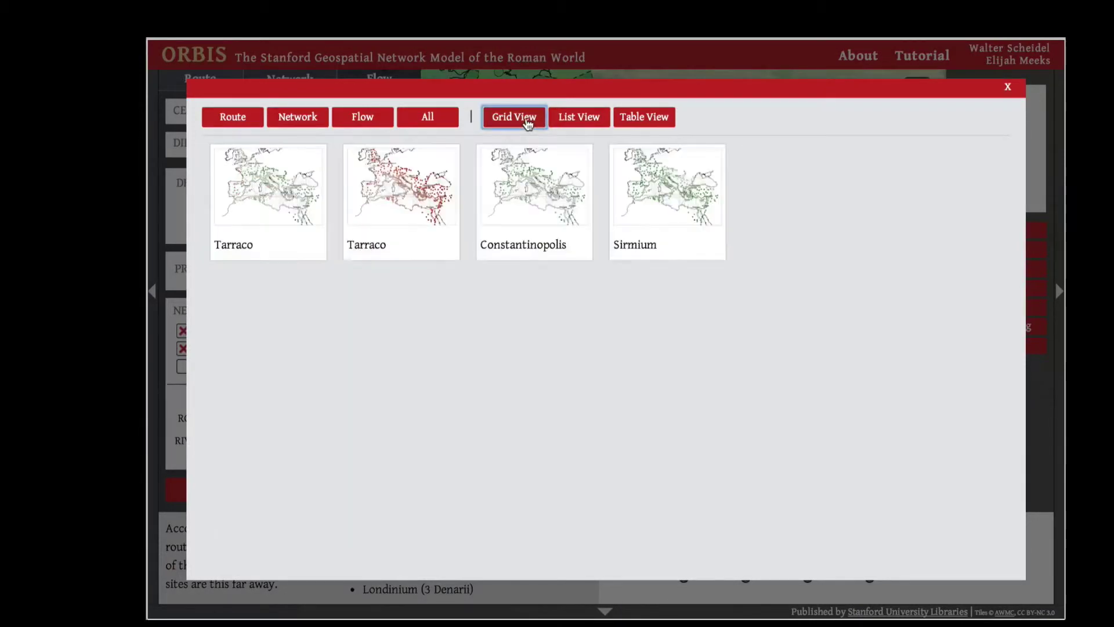
left_click(574, 126)
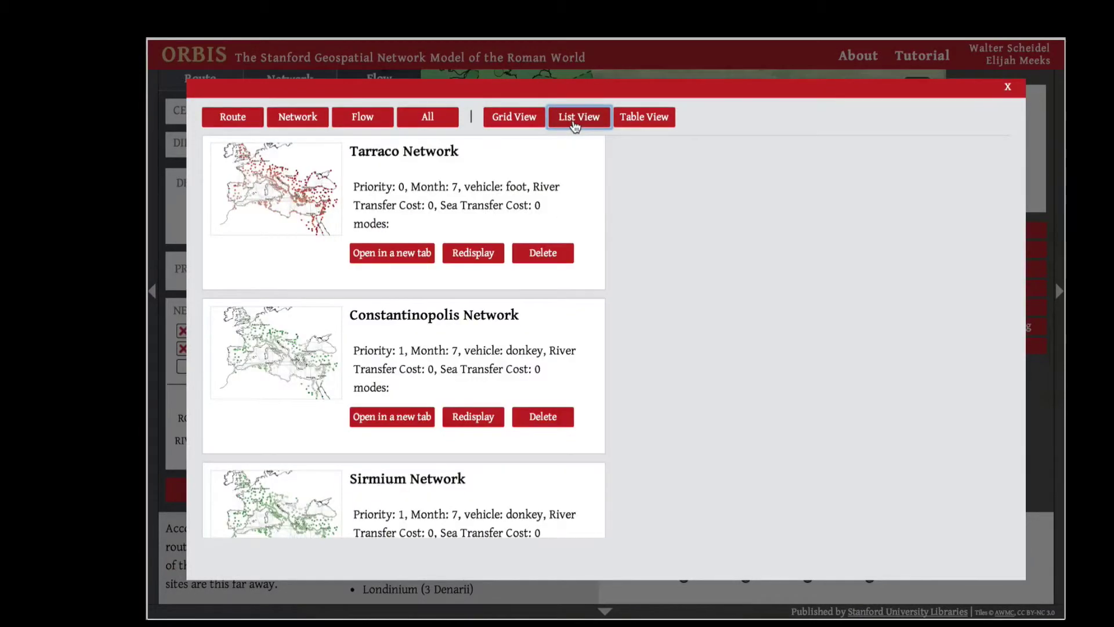
left_click(630, 123)
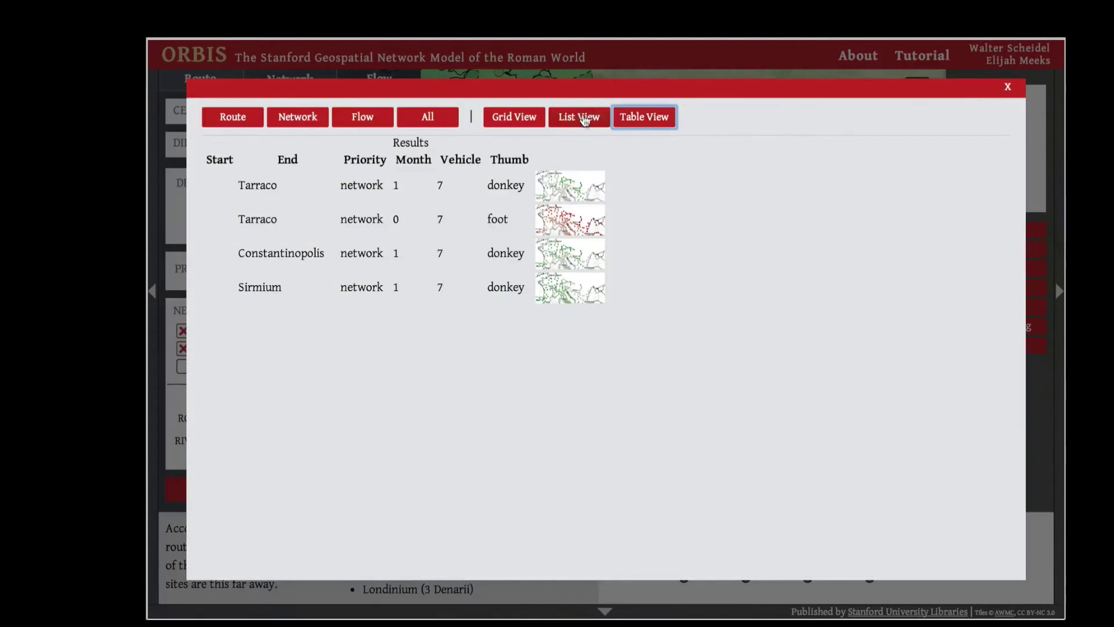
left_click(562, 117)
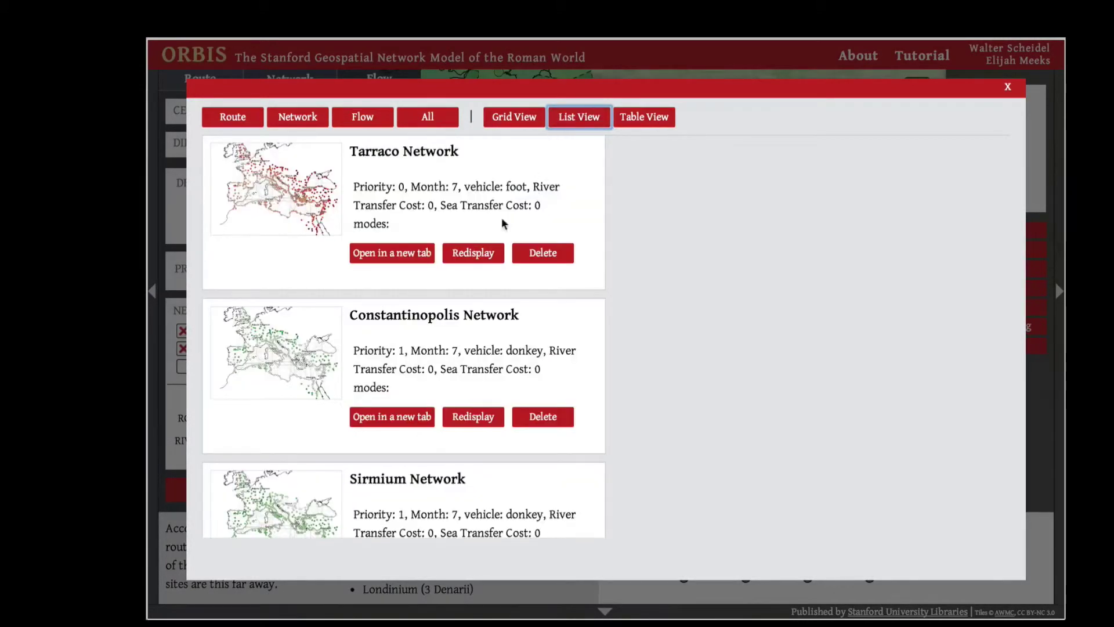
Step: View the saved Tarraco foot network in a separate browser tab, and return to the map with the history closed
left_click(399, 259)
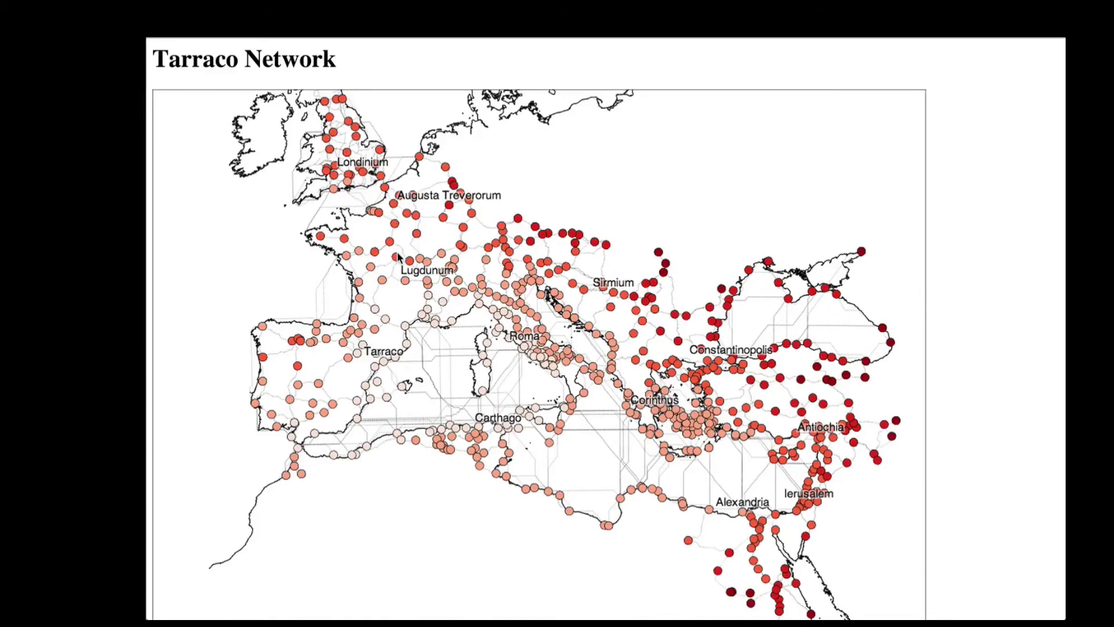
key("super+w")
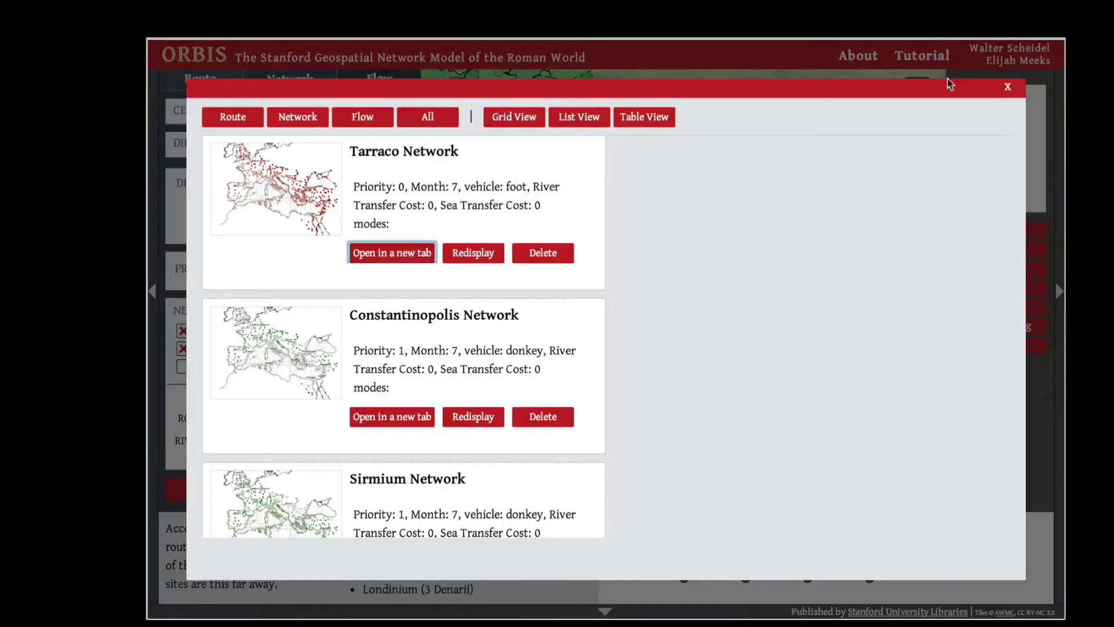
left_click(1007, 88)
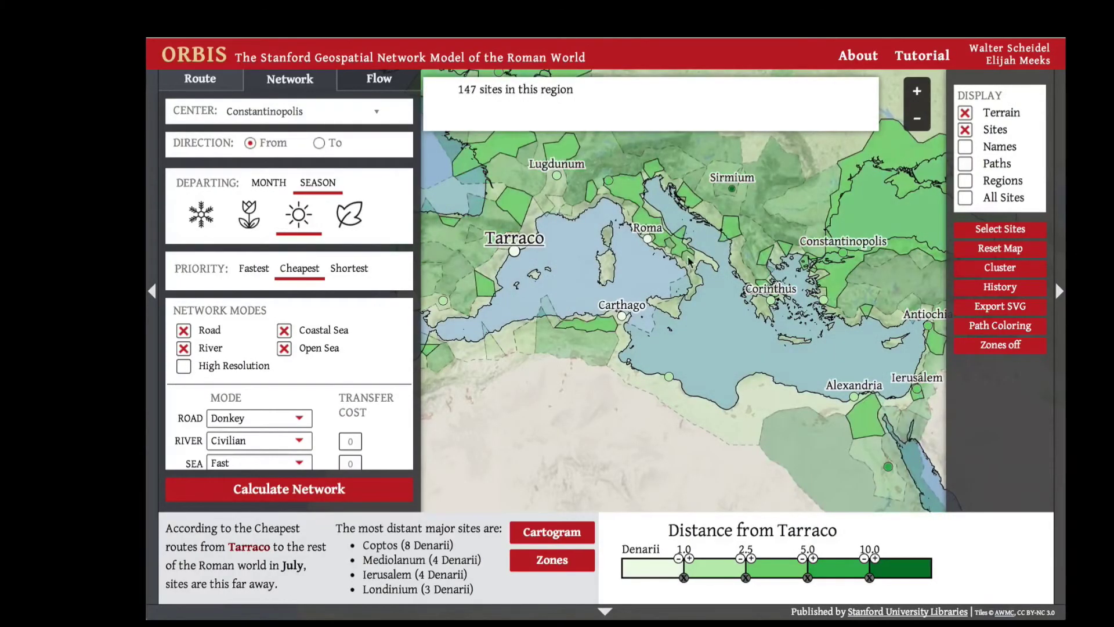